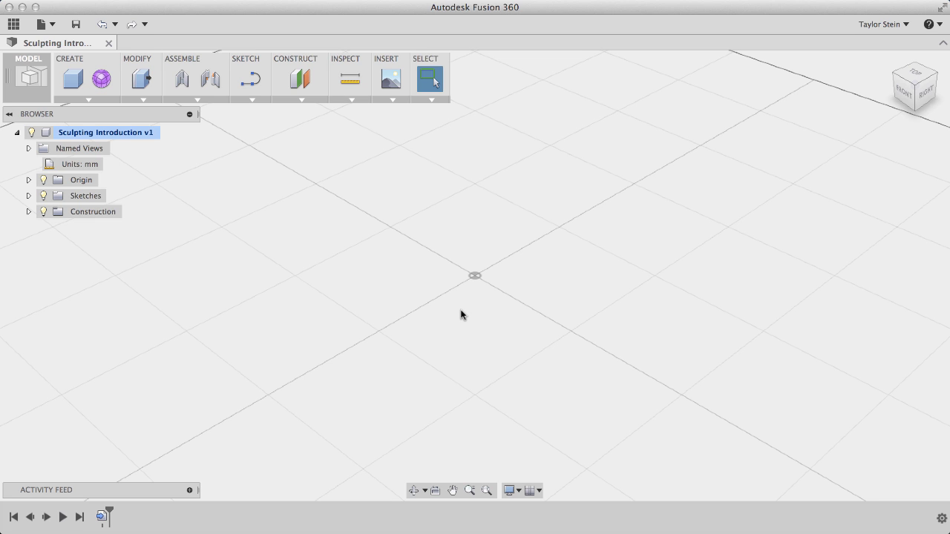
# Step: Start a new Sculpt form and bring up the T-Spline primitives list
pyautogui.click(105, 84)
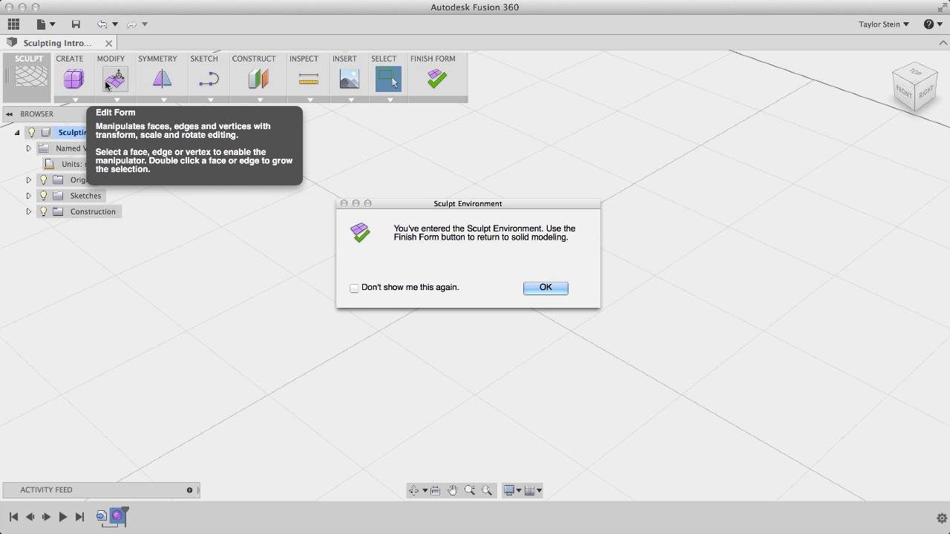
pyautogui.click(557, 291)
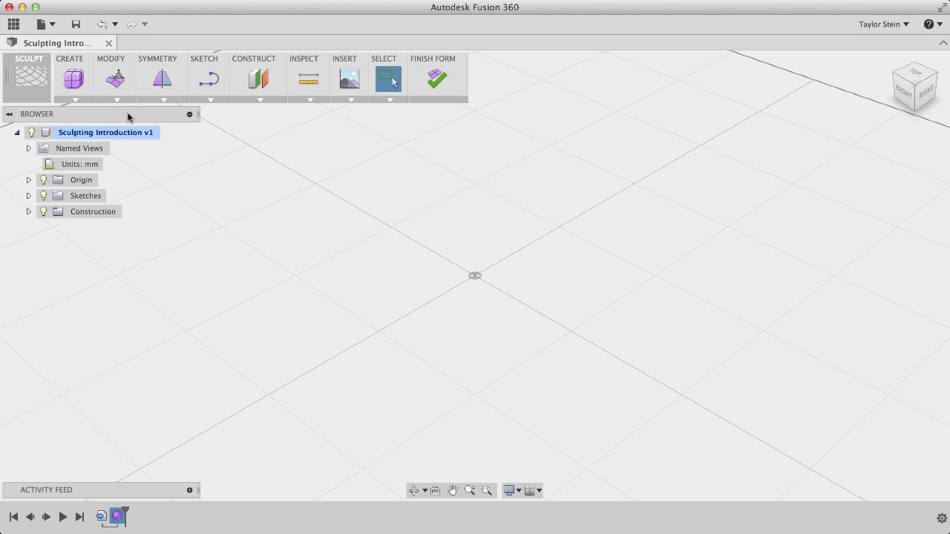
pyautogui.click(77, 99)
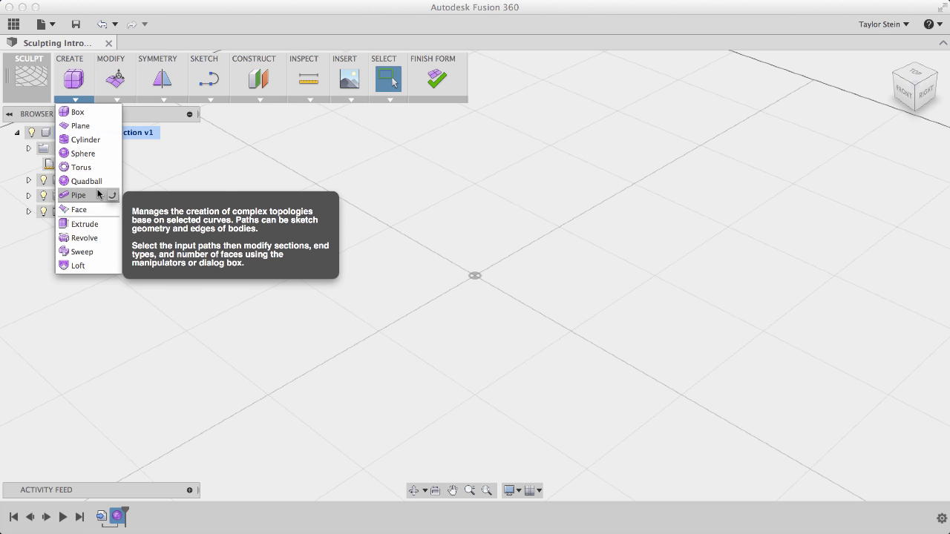
# Step: Draw a T-Spline box on the ground plane, centred at the origin, about 168.7 × 122.9 mm
pyautogui.click(88, 116)
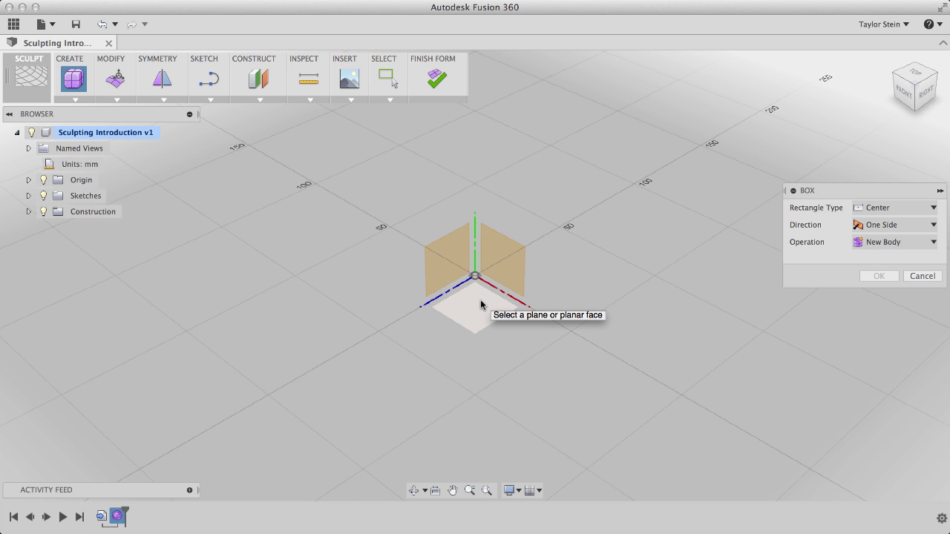
pyautogui.click(480, 299)
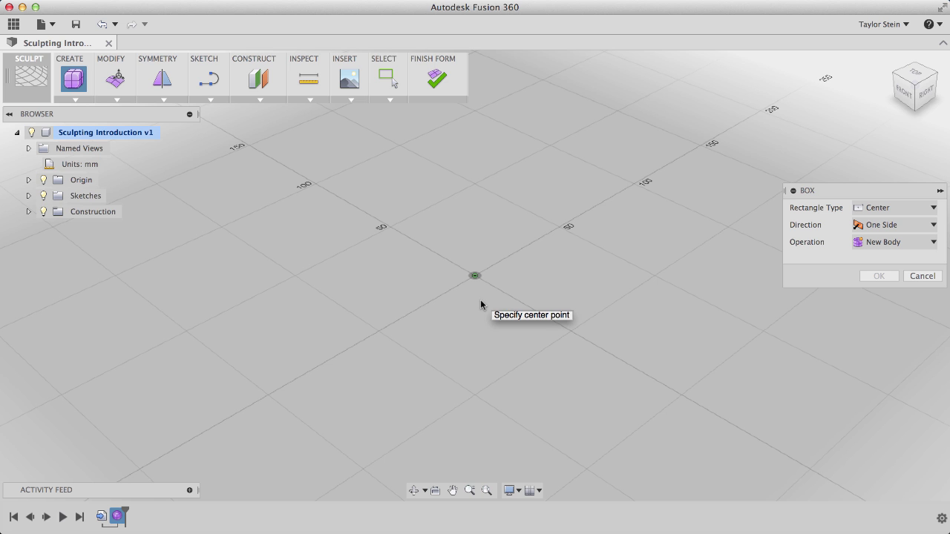
pyautogui.click(475, 277)
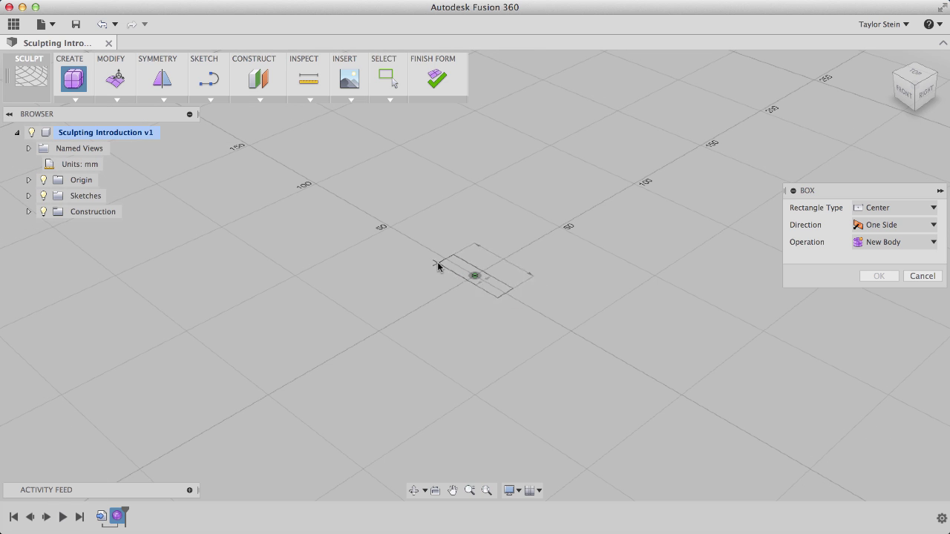
pyautogui.click(220, 256)
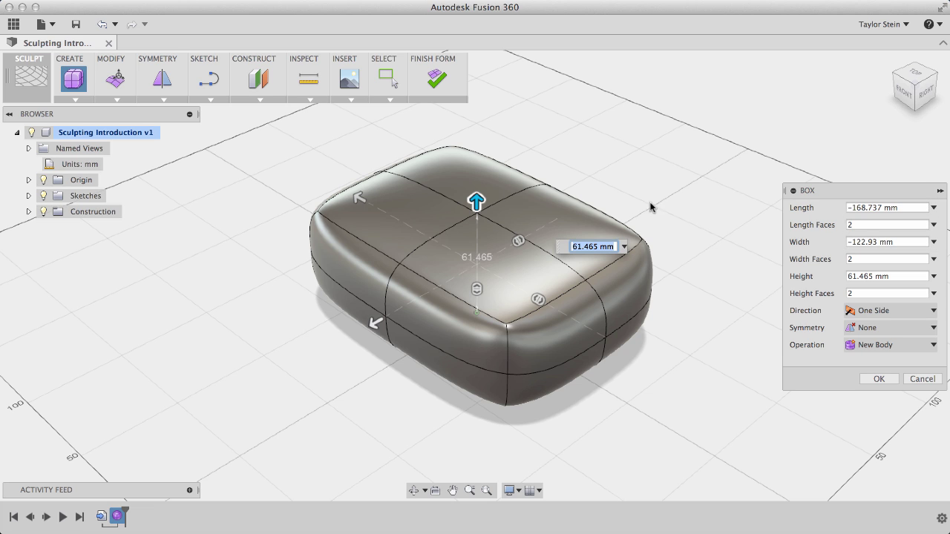
# Step: Size the box to Length 175, Width 150 and Height 75 mm
pyautogui.click(887, 208)
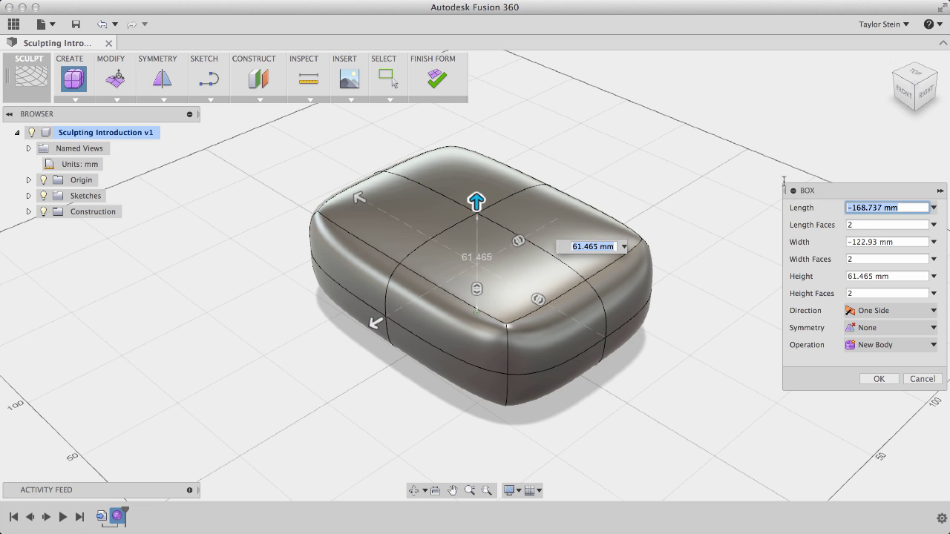
pyautogui.write('175')
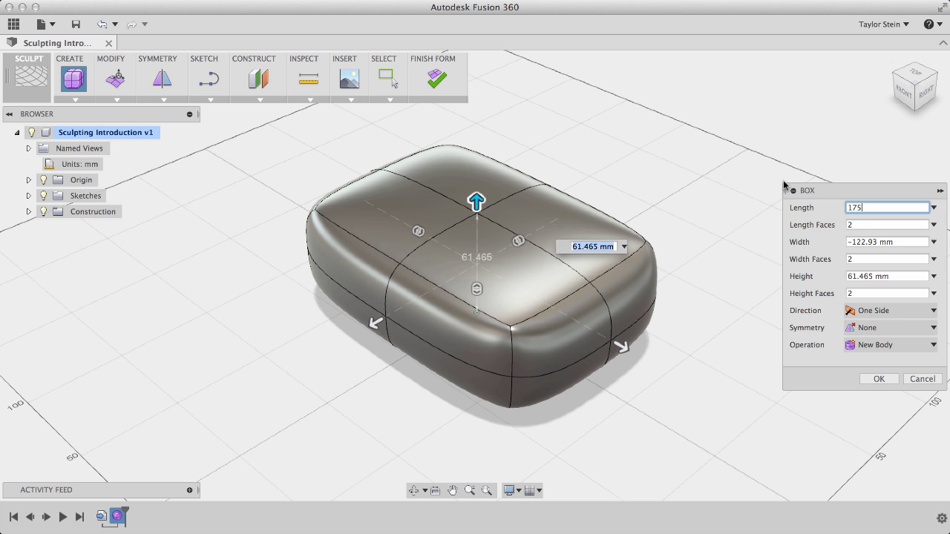
pyautogui.click(906, 240)
pyautogui.write('1')
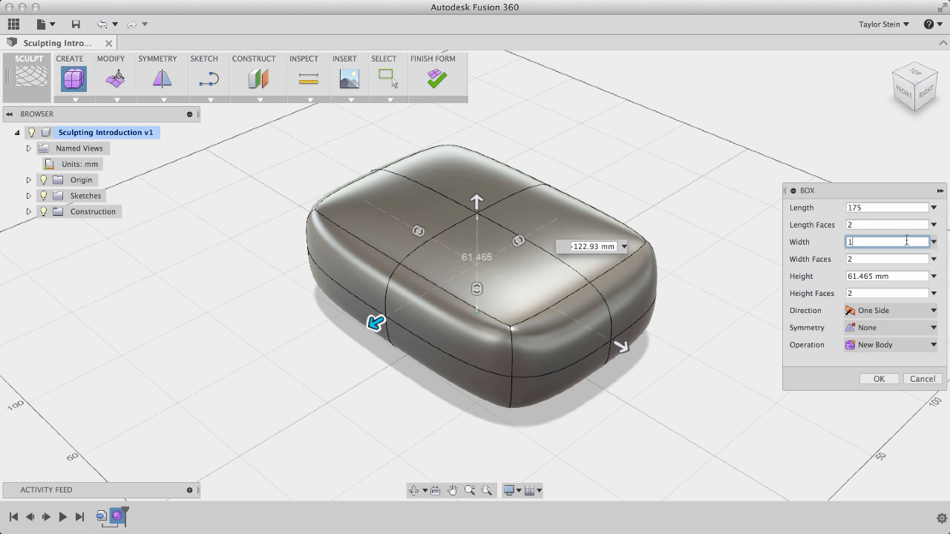
pyautogui.write('50')
pyautogui.click(902, 277)
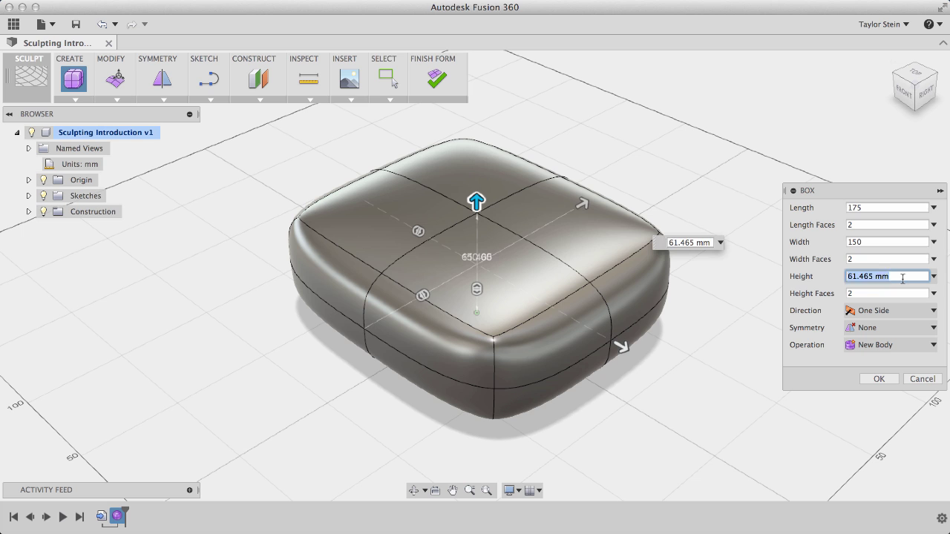
pyautogui.write('75')
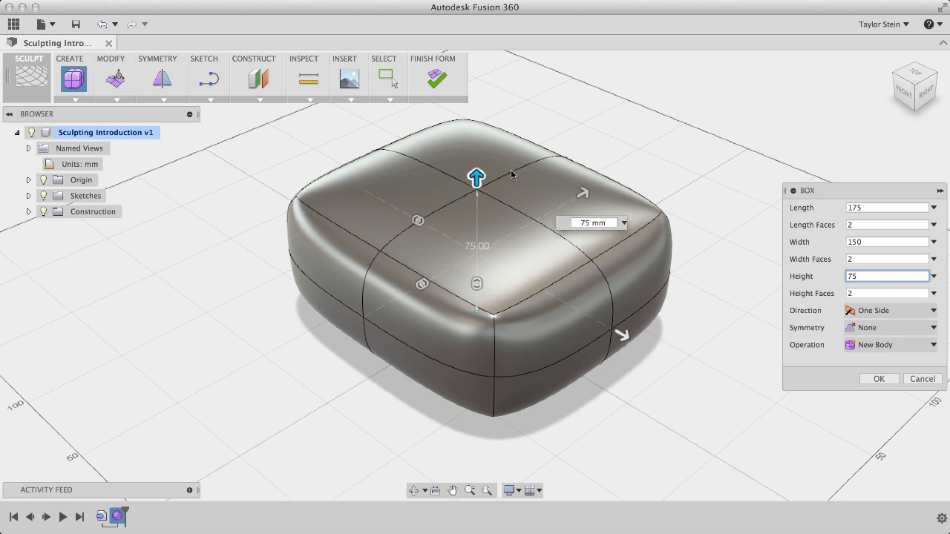
pyautogui.moveTo(475, 179)
pyautogui.mouseDown()
pyautogui.moveTo(476, 188)
pyautogui.moveTo(476, 170)
pyautogui.mouseUp()
pyautogui.scroll(5, 477, 169)
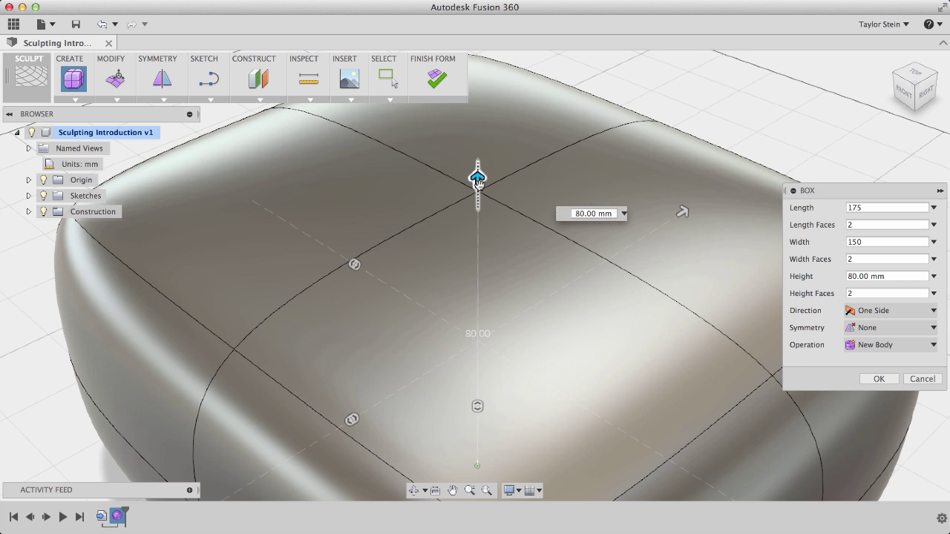
pyautogui.moveTo(478, 182); pyautogui.dragTo(478, 194)
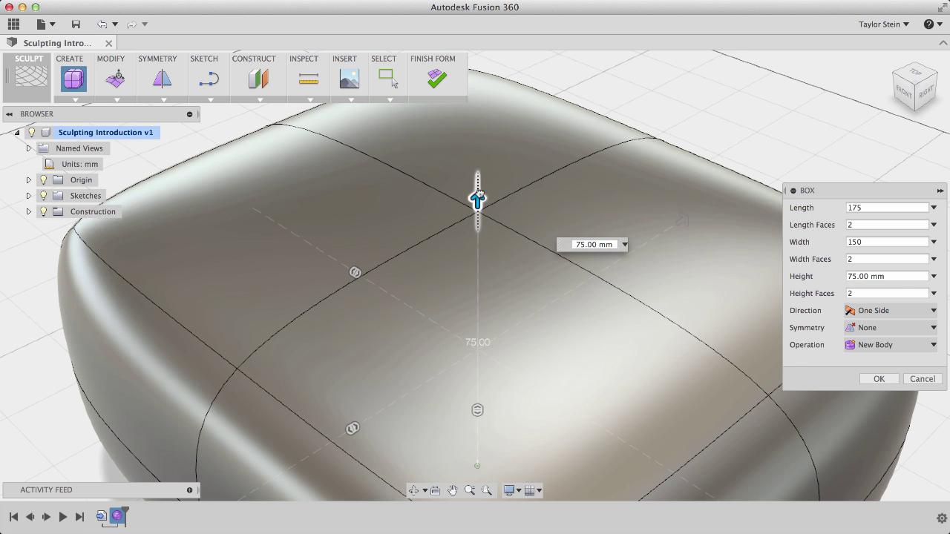
pyautogui.scroll(-6, 477, 199)
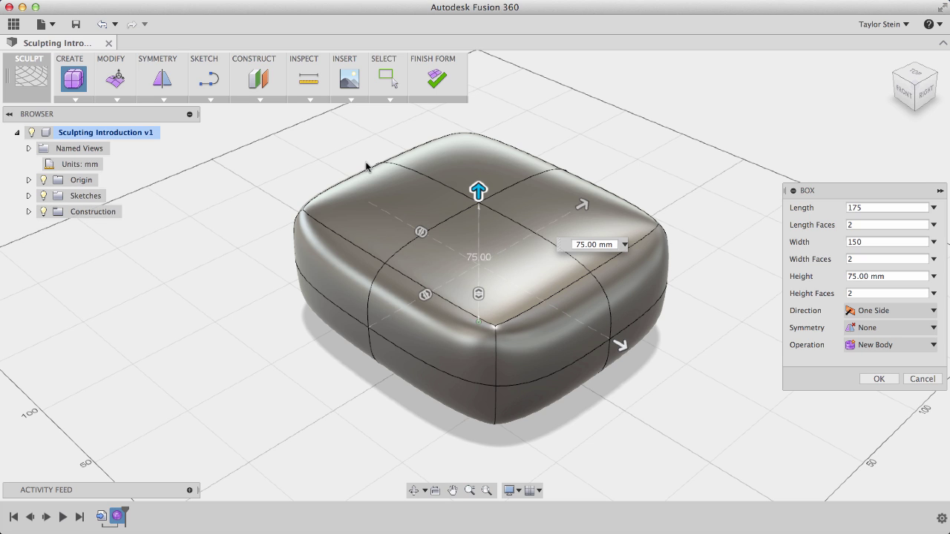
# Step: Give the box 3 length and 3 width faces, confirm it and finish the form
pyautogui.click(421, 231)
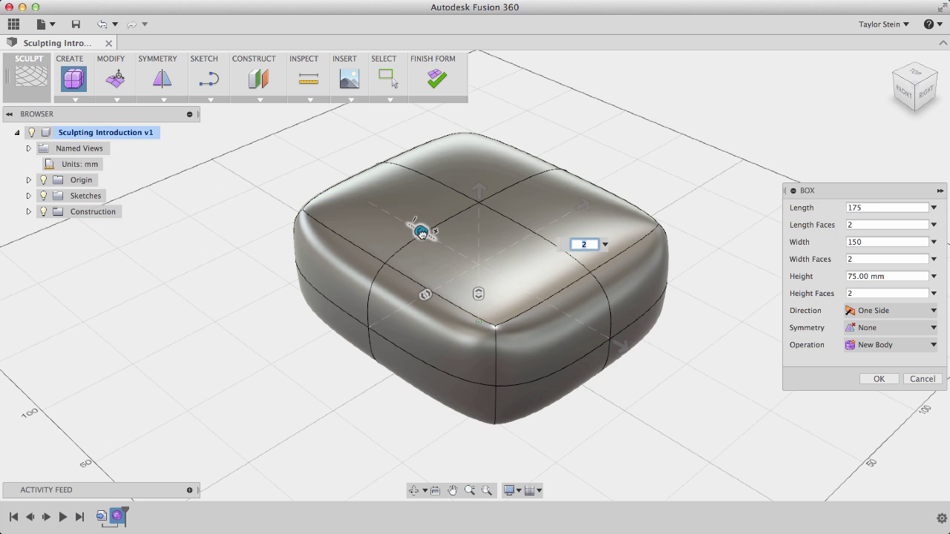
pyautogui.moveTo(420, 232); pyautogui.dragTo(433, 238)
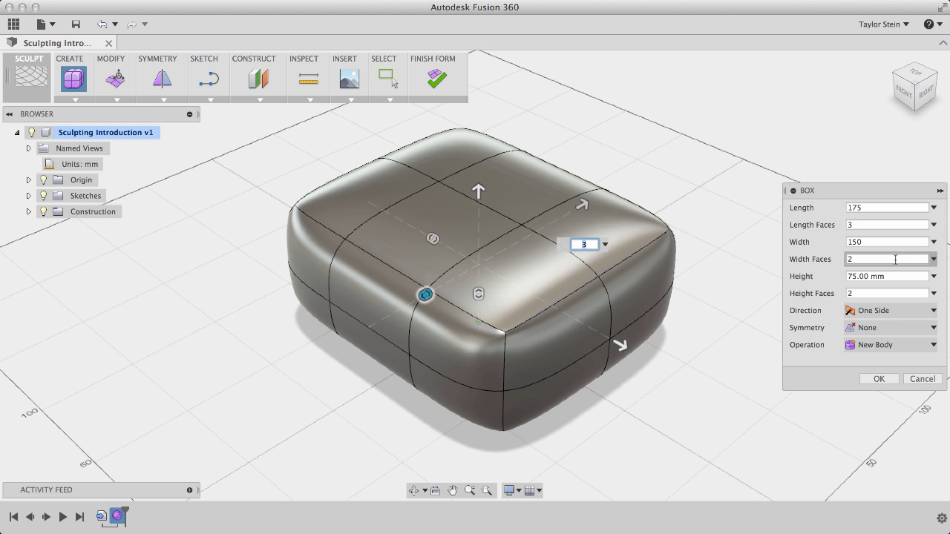
pyautogui.click(895, 259)
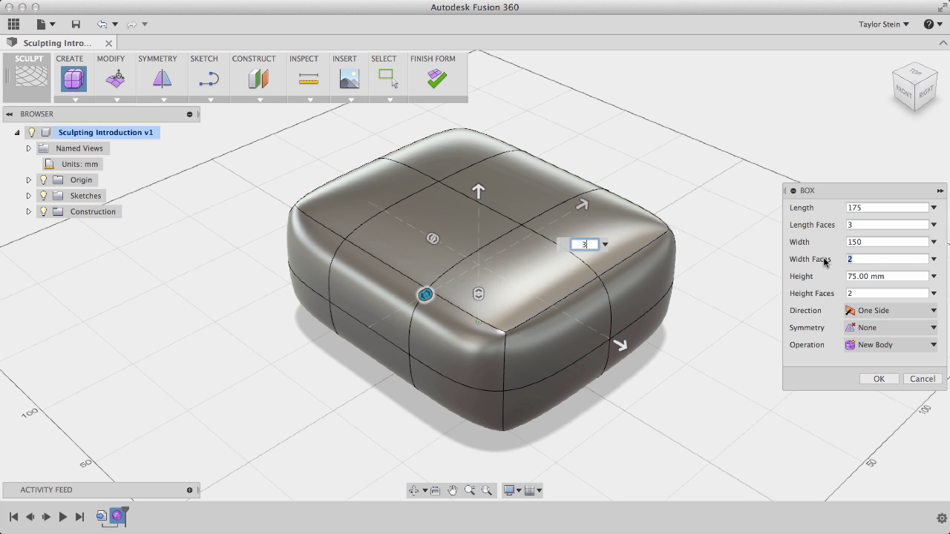
pyautogui.write('3')
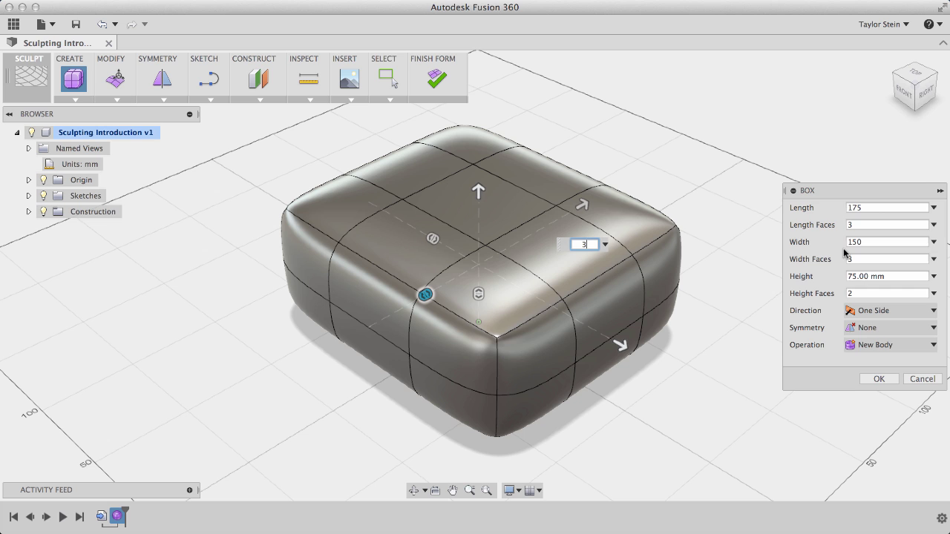
pyautogui.click(880, 379)
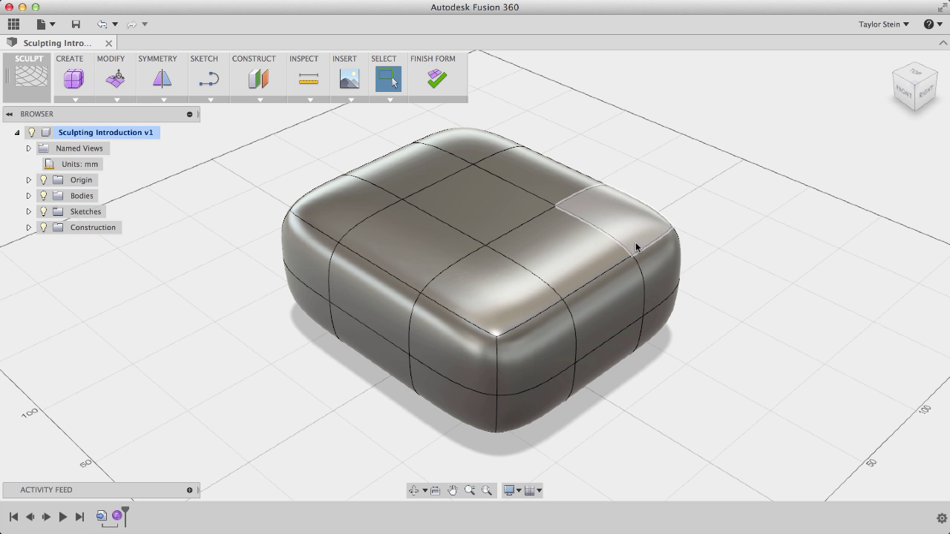
pyautogui.click(437, 77)
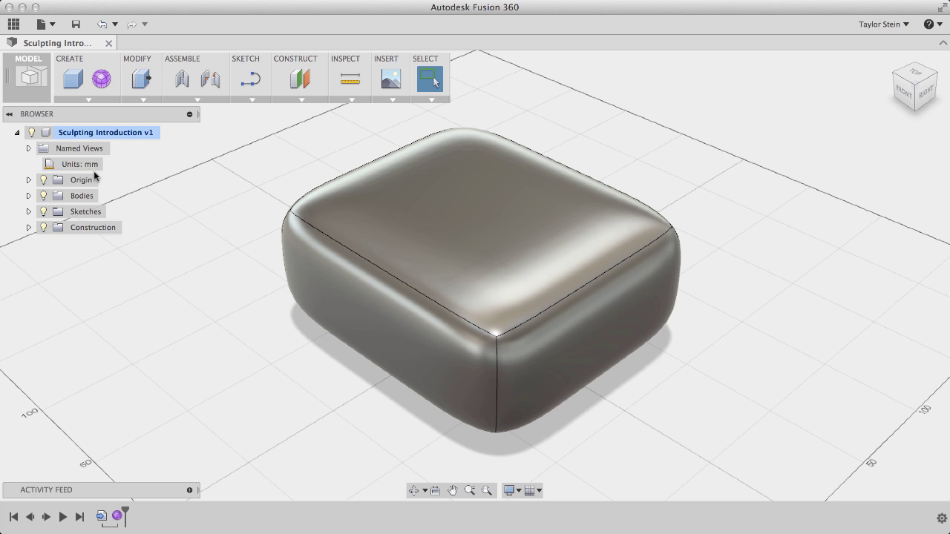
# Step: Hide Body1 in the browser
pyautogui.click(30, 196)
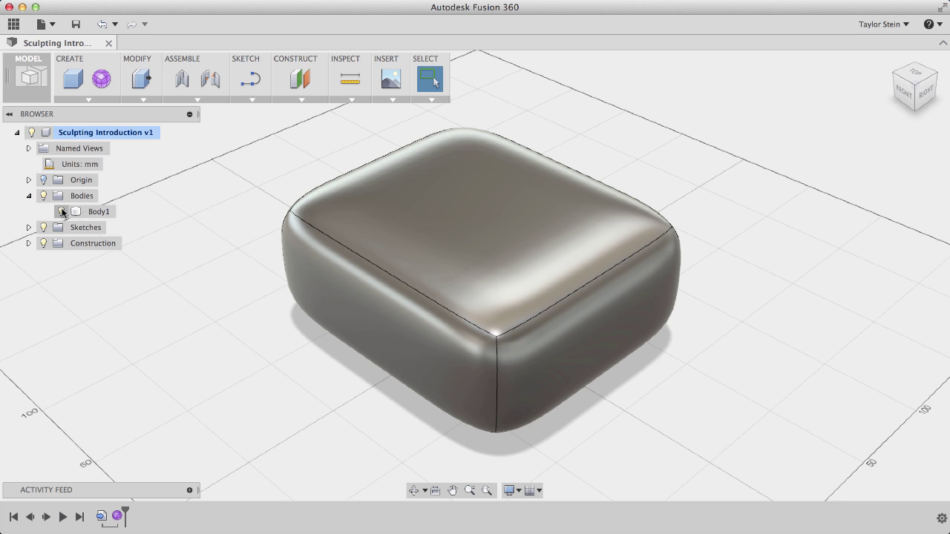
pyautogui.click(63, 211)
pyautogui.click(62, 212)
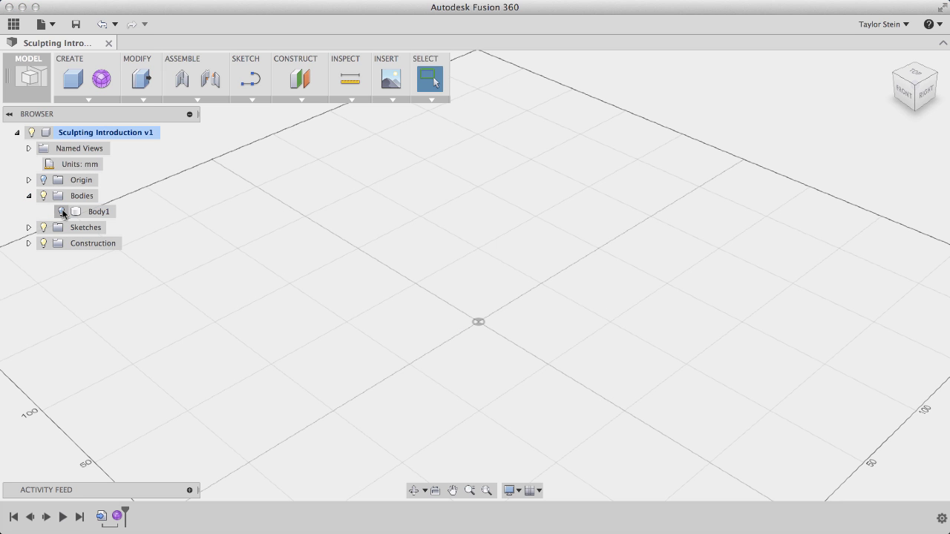
# Step: Start another Sculpt form with the Revolve sketch made visible
pyautogui.click(101, 80)
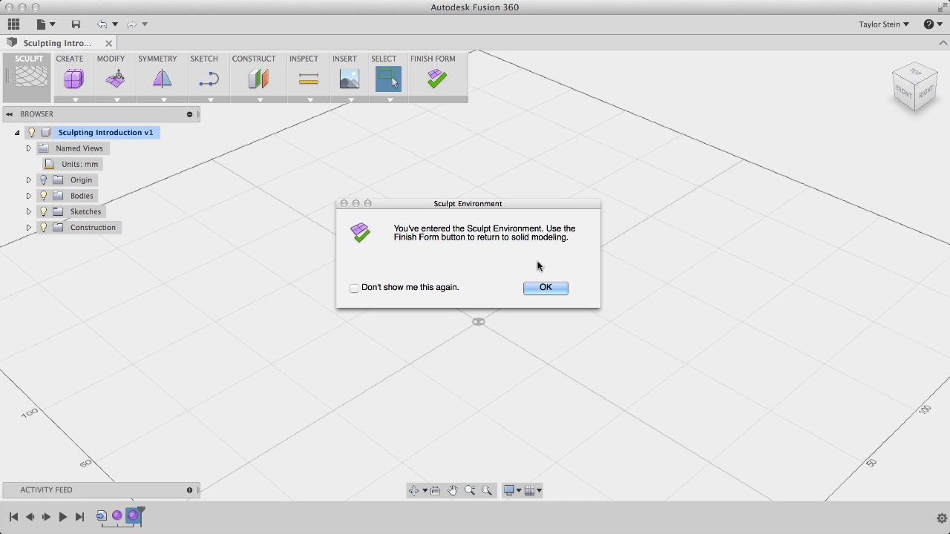
pyautogui.click(547, 287)
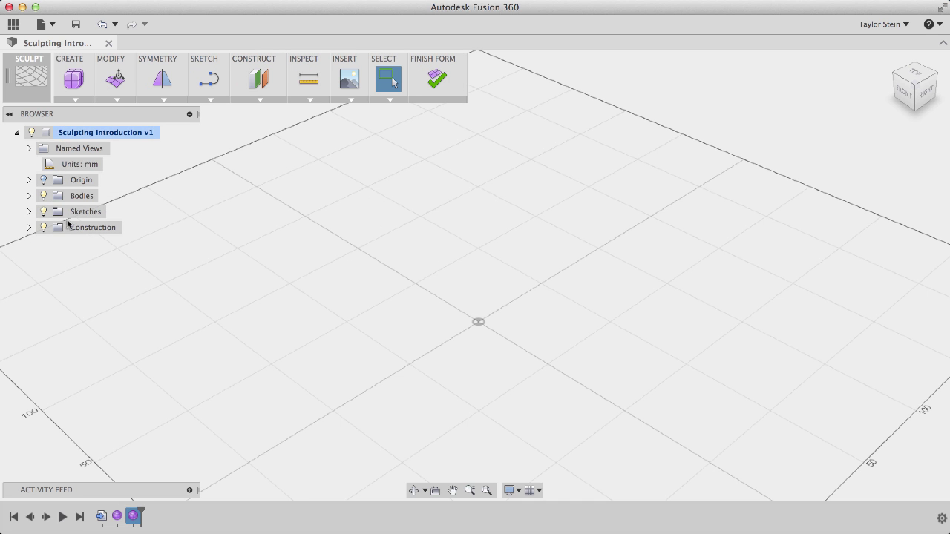
pyautogui.click(29, 212)
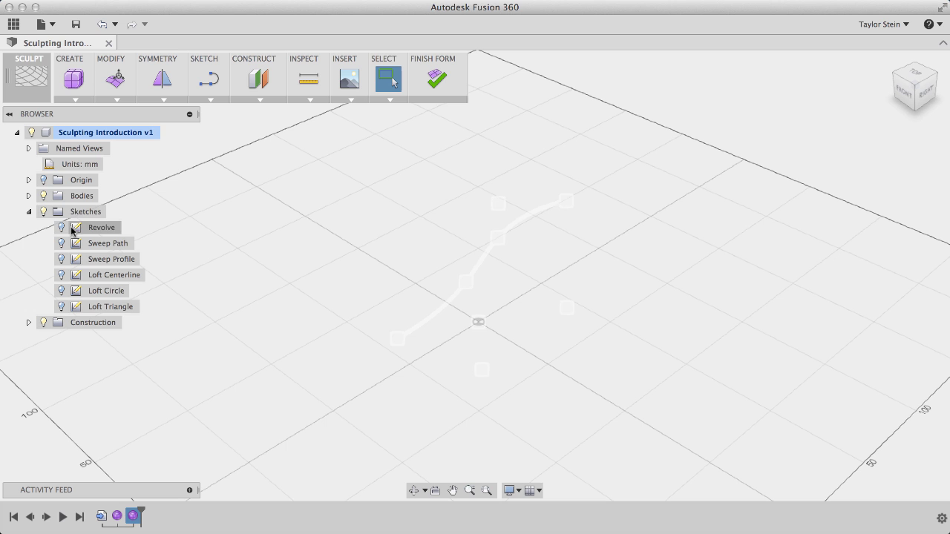
pyautogui.click(65, 228)
pyautogui.click(62, 227)
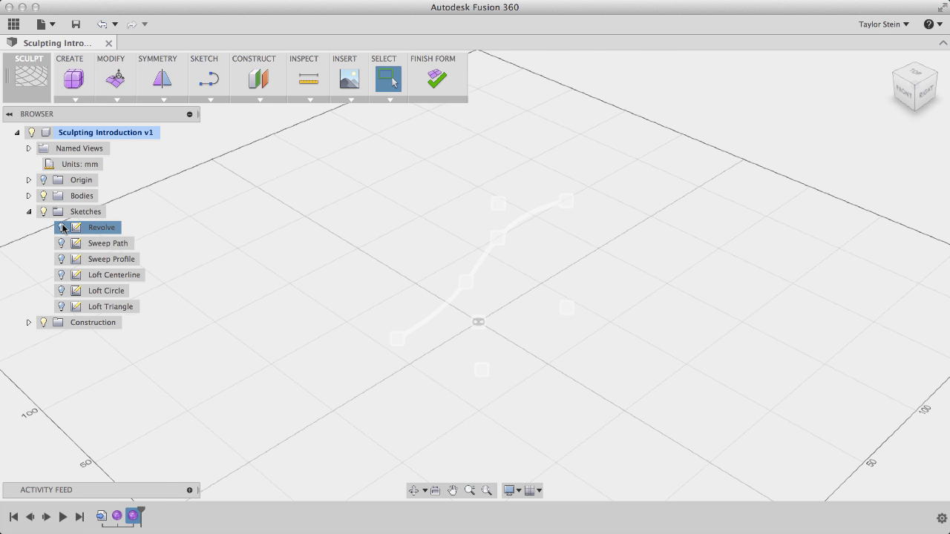
pyautogui.click(77, 98)
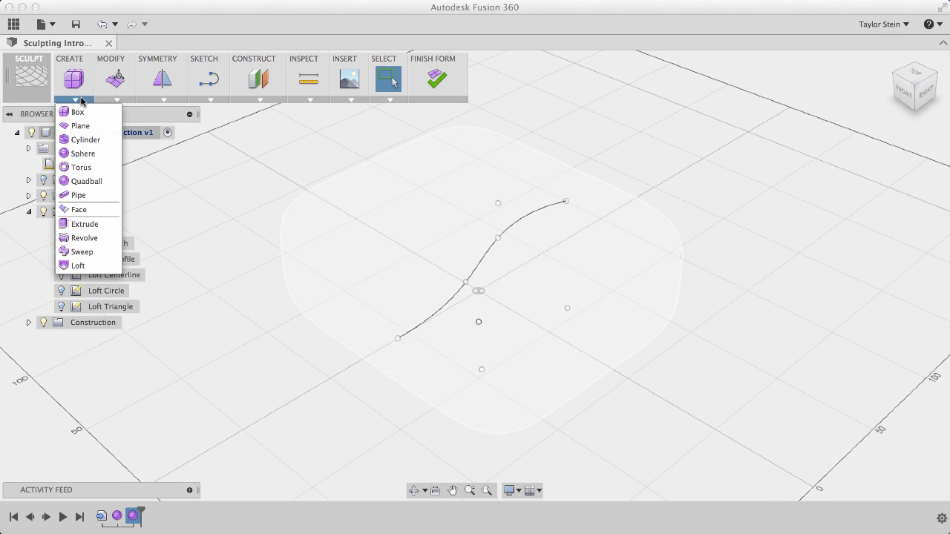
# Step: Revolve the S-shaped curve around the vertical origin axis
pyautogui.click(84, 238)
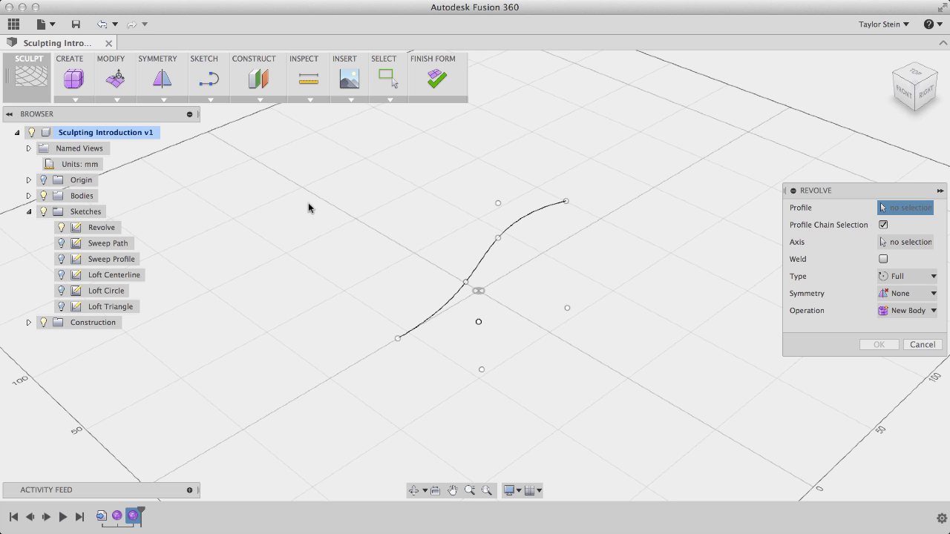
pyautogui.click(488, 250)
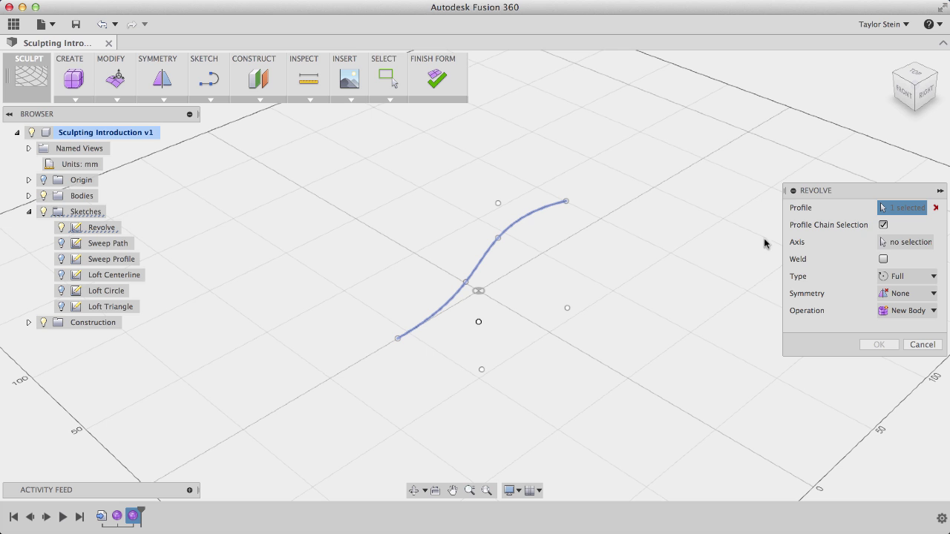
pyautogui.click(891, 248)
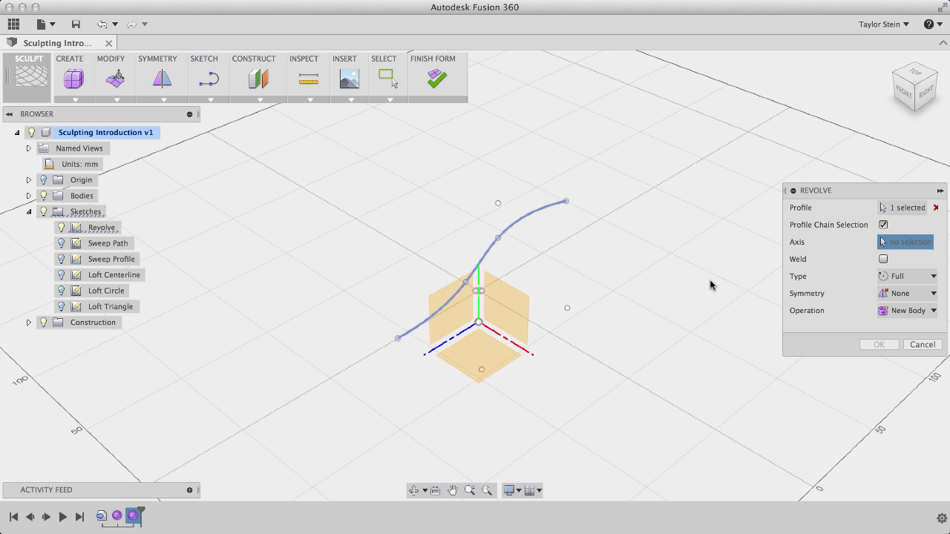
pyautogui.click(465, 331)
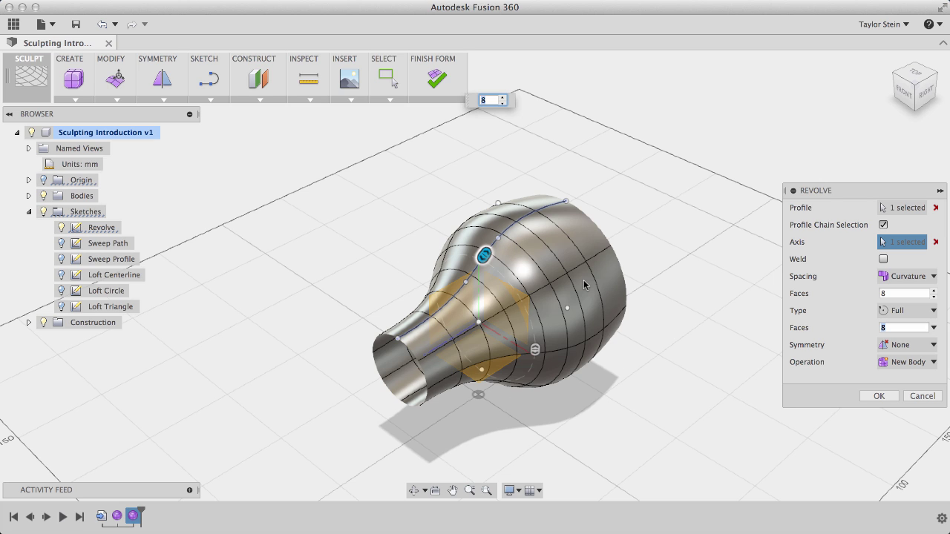
# Step: Limit the revolve to a 90° angle with Symmetric direction
pyautogui.click(908, 312)
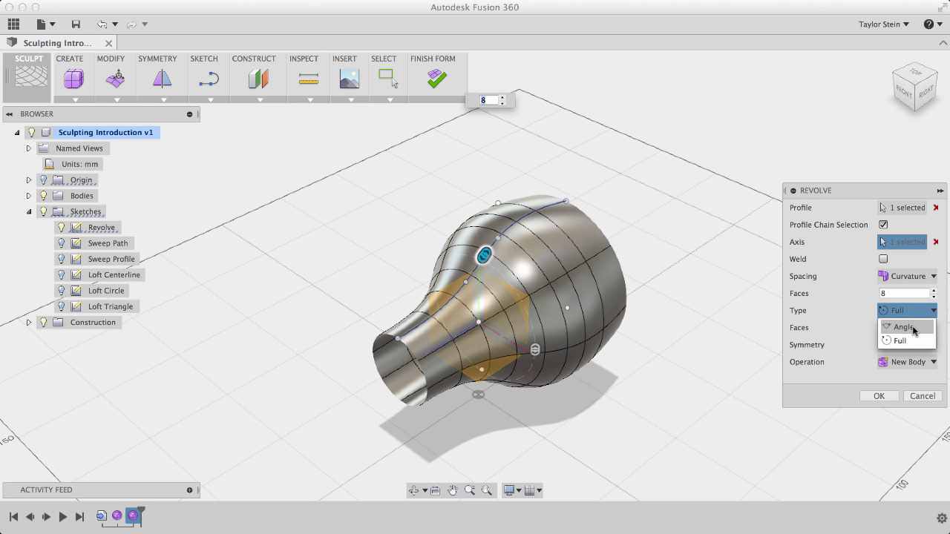
pyautogui.click(903, 327)
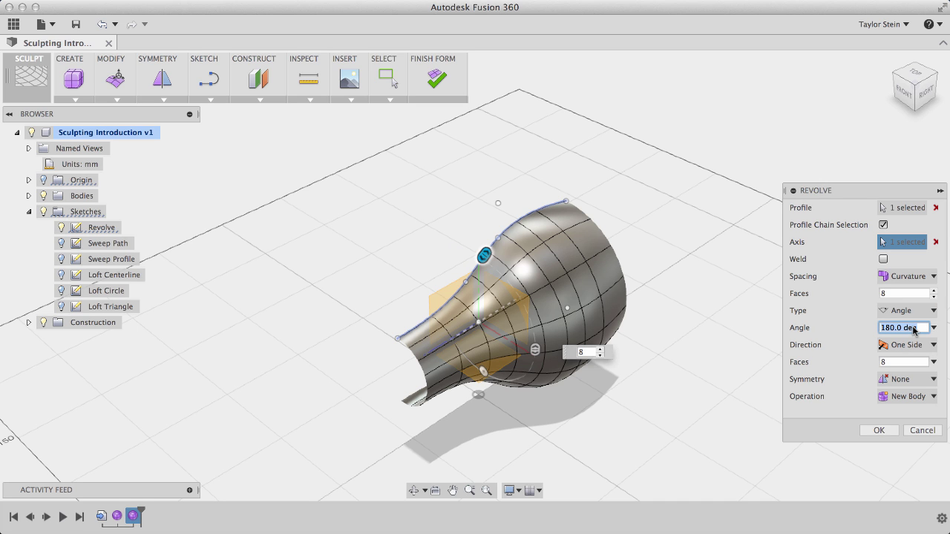
pyautogui.write('90')
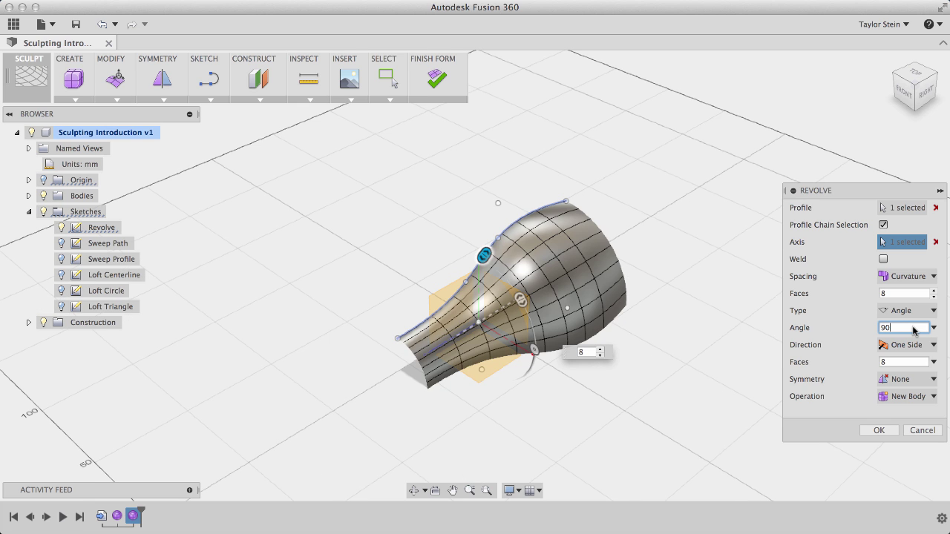
pyautogui.click(920, 346)
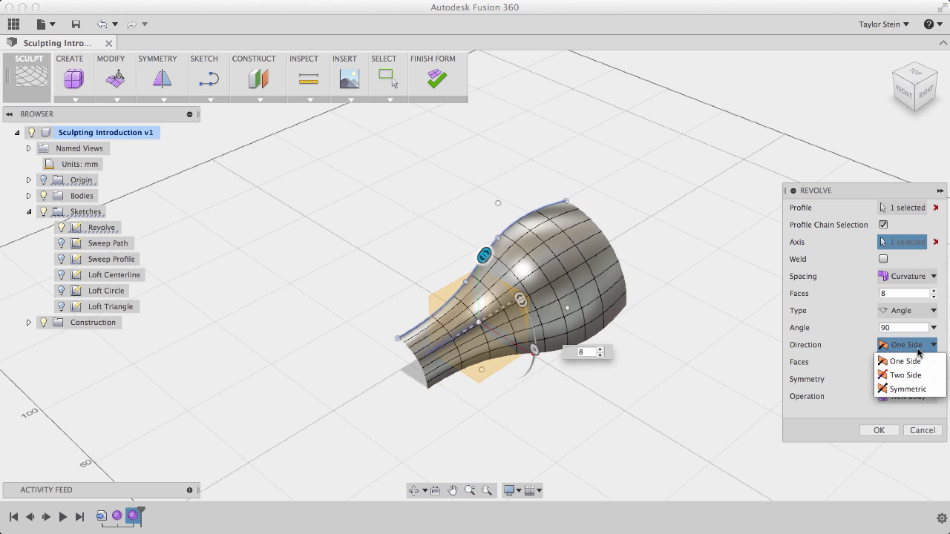
pyautogui.click(920, 388)
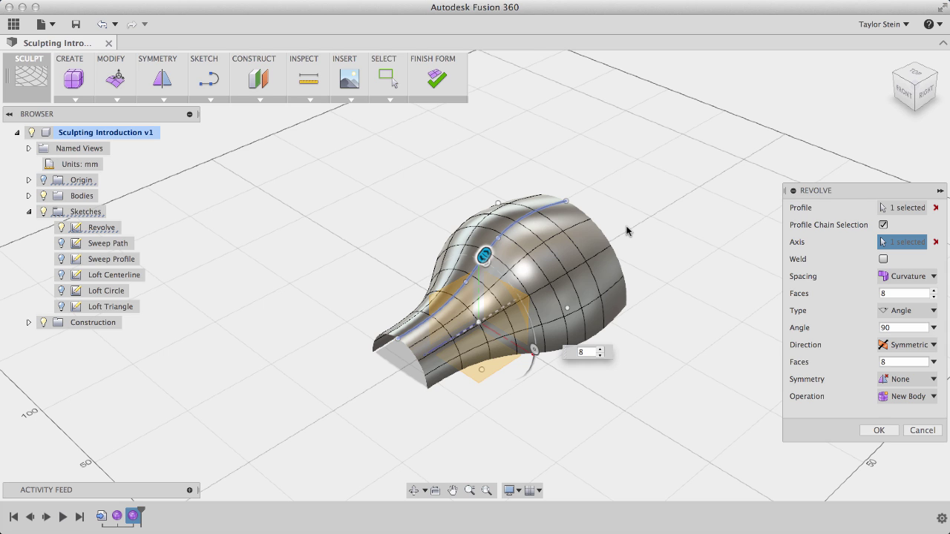
# Step: Confirm the revolve, finish the form as Body2, and hide Body2
pyautogui.click(878, 430)
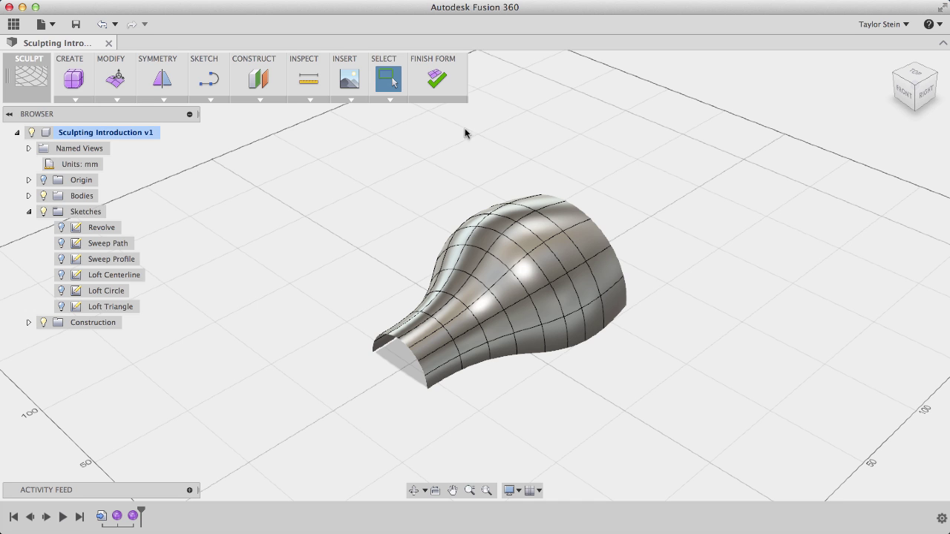
pyautogui.click(437, 88)
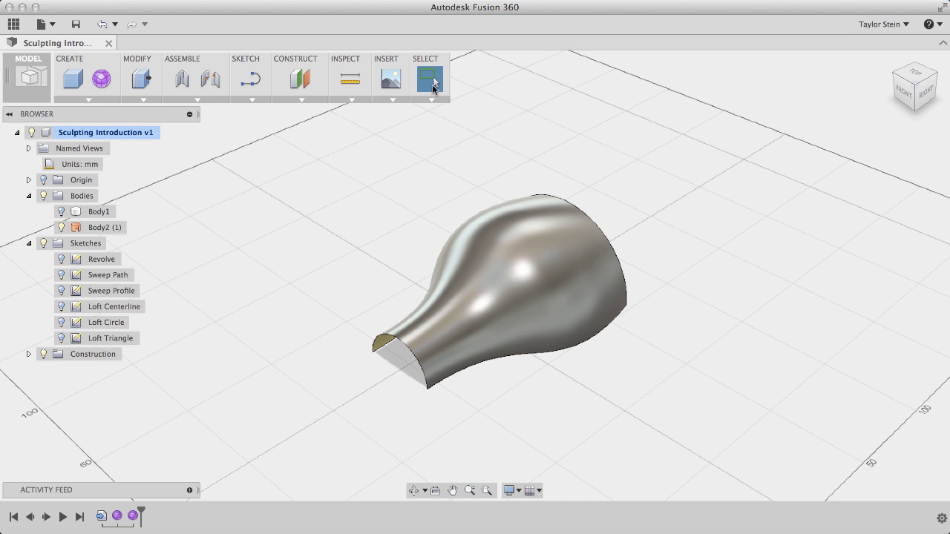
pyautogui.click(65, 228)
pyautogui.click(63, 228)
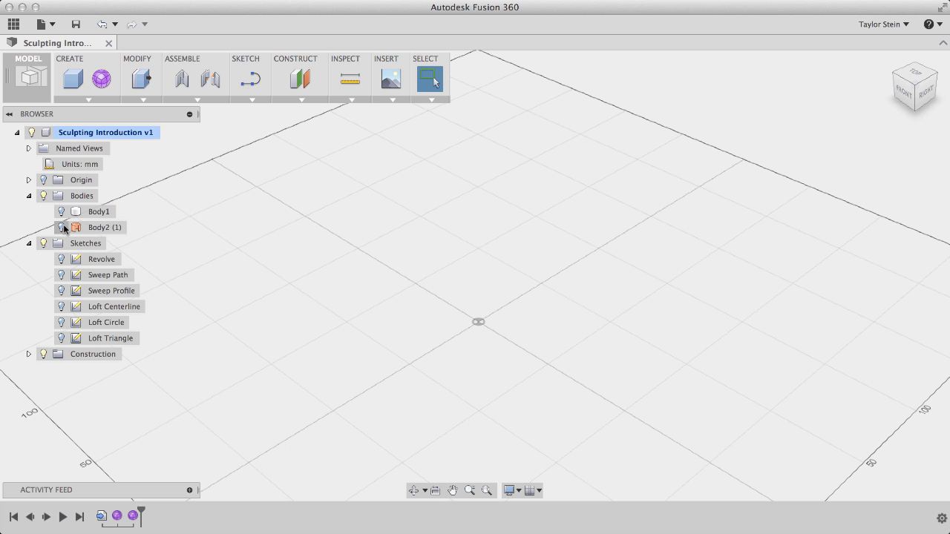
# Step: Start a new Sculpt form with the Sweep Path and Sweep Profile sketches shown
pyautogui.click(100, 80)
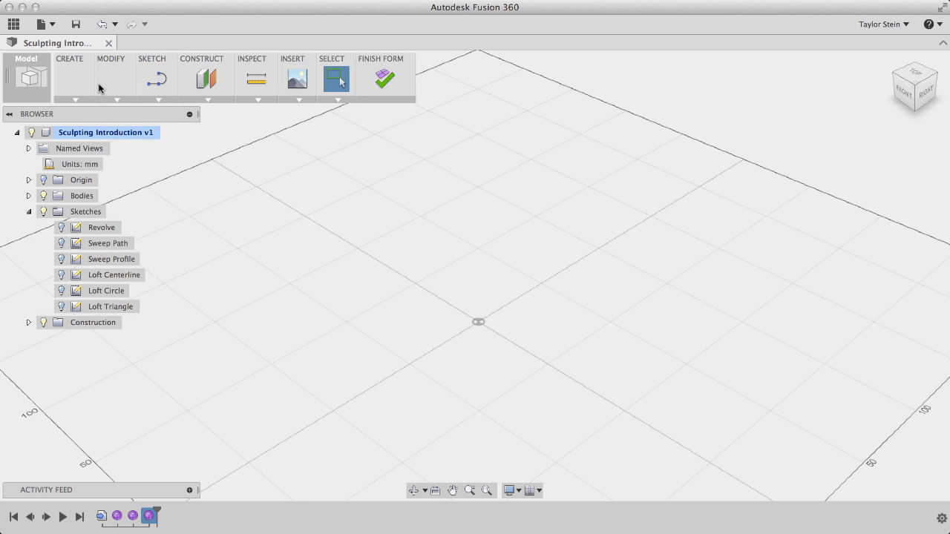
pyautogui.click(545, 288)
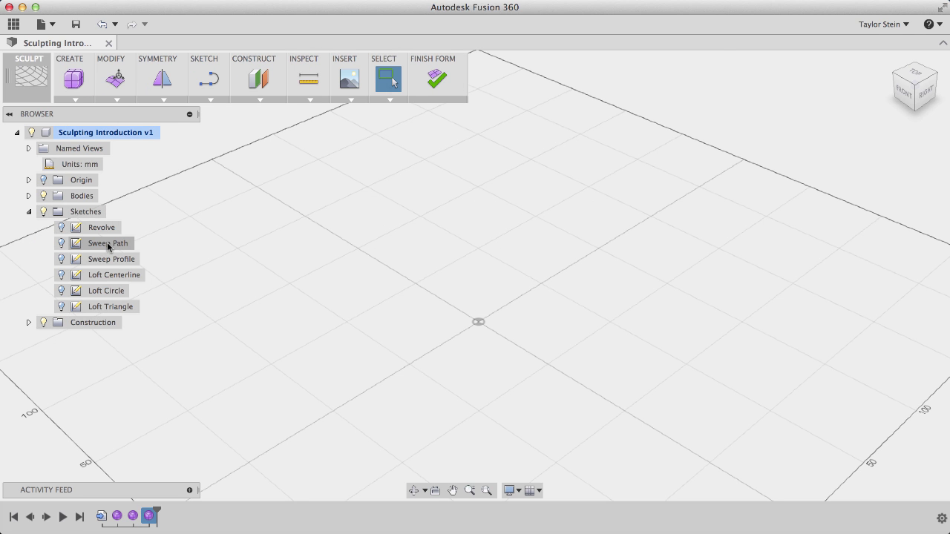
pyautogui.click(61, 243)
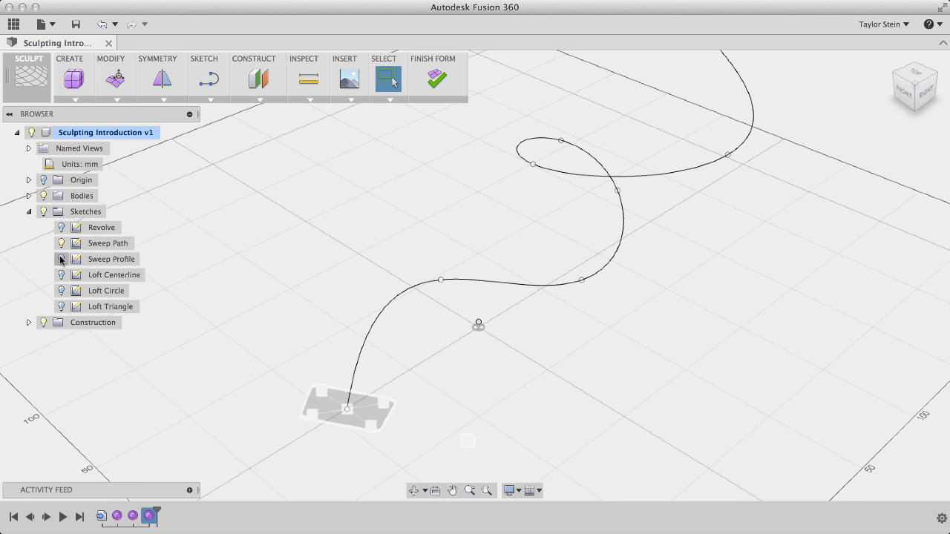
pyautogui.click(61, 259)
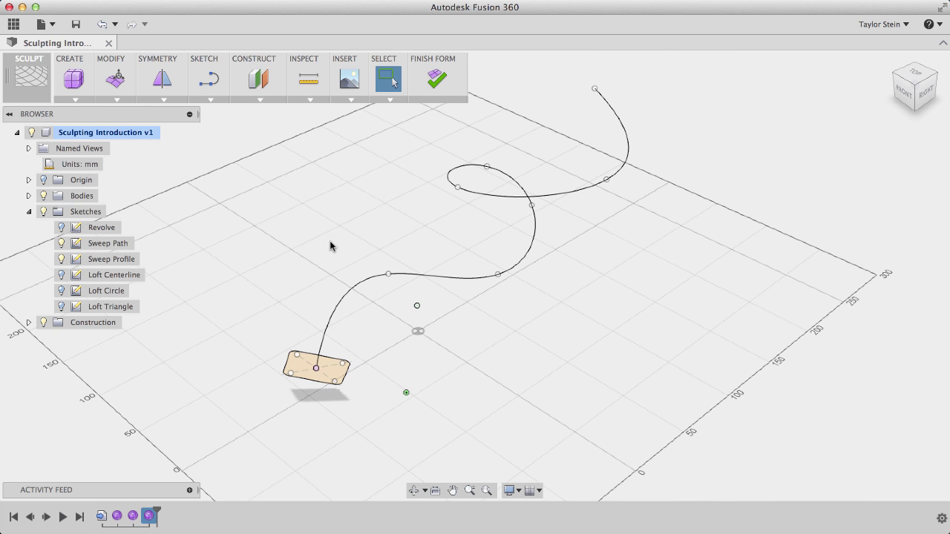
pyautogui.moveTo(330, 246); pyautogui.dragTo(333, 286, button='middle')
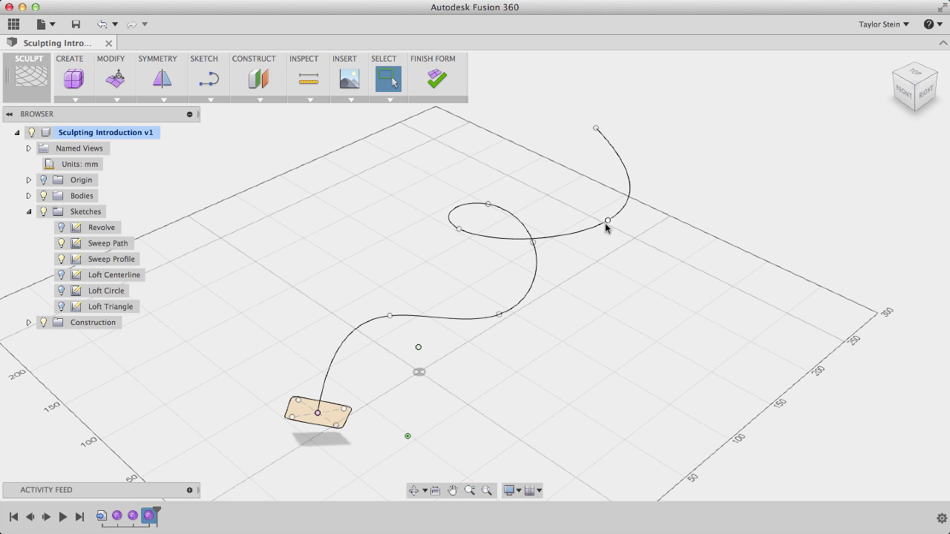
pyautogui.click(75, 98)
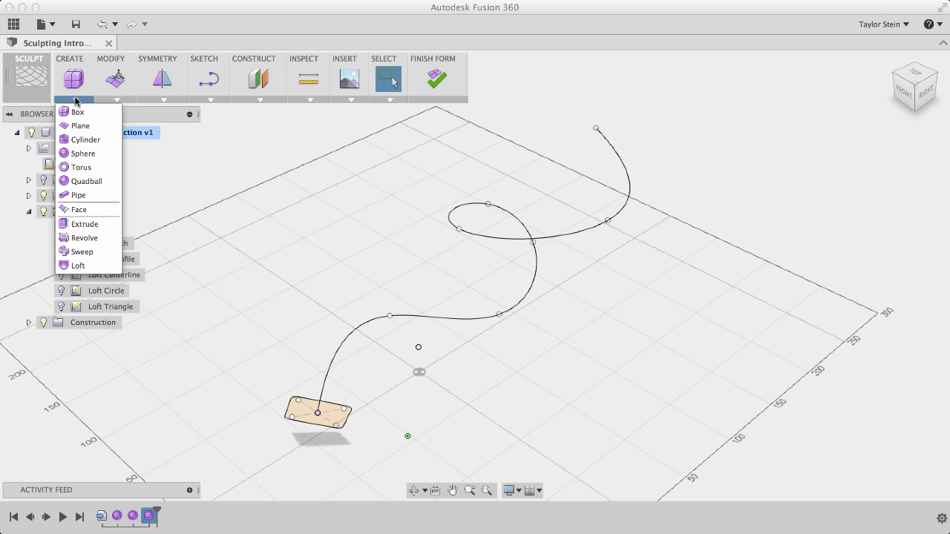
# Step: Sweep the rounded rectangle profile along the S-shaped path curve
pyautogui.click(80, 252)
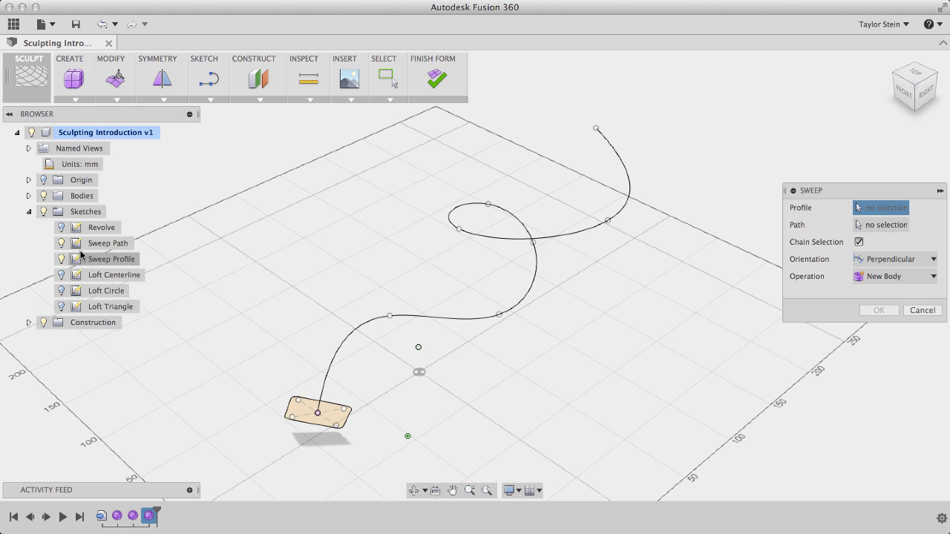
pyautogui.click(303, 416)
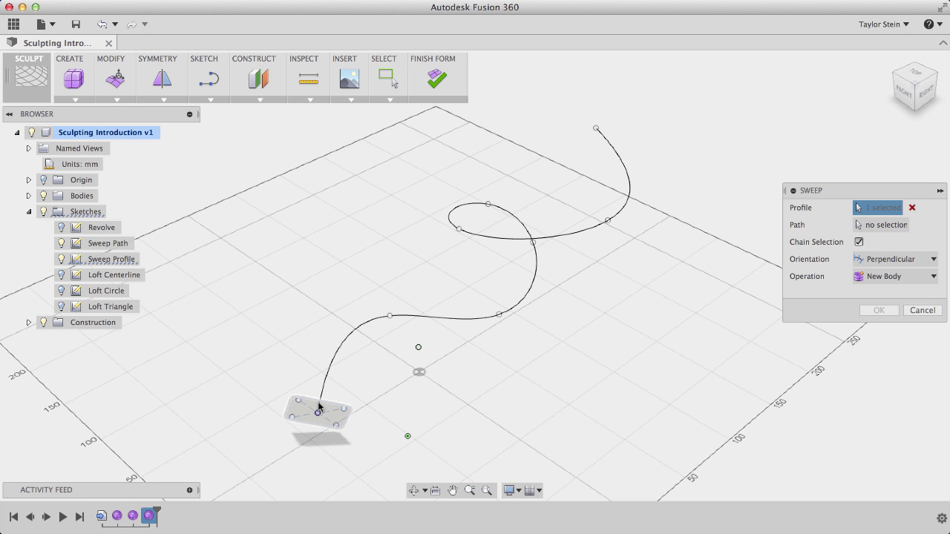
pyautogui.click(890, 225)
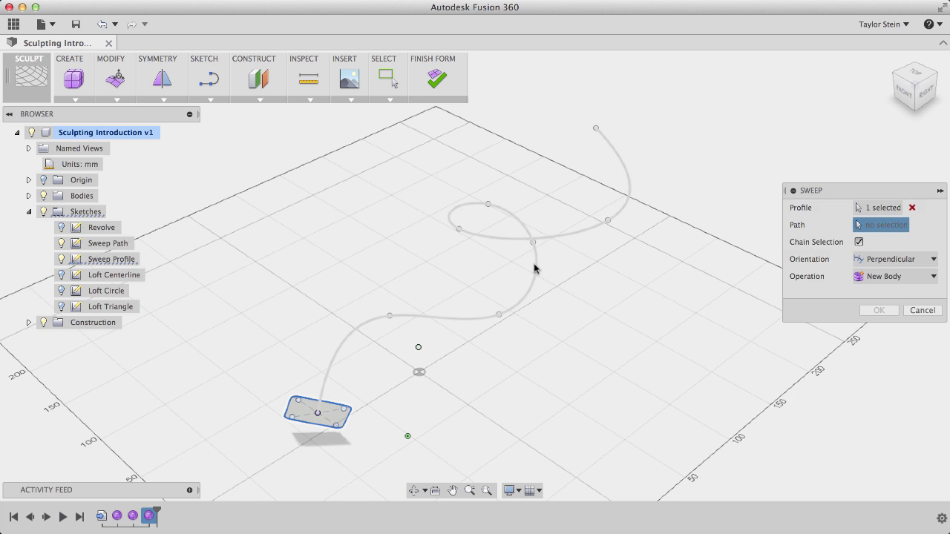
pyautogui.click(535, 268)
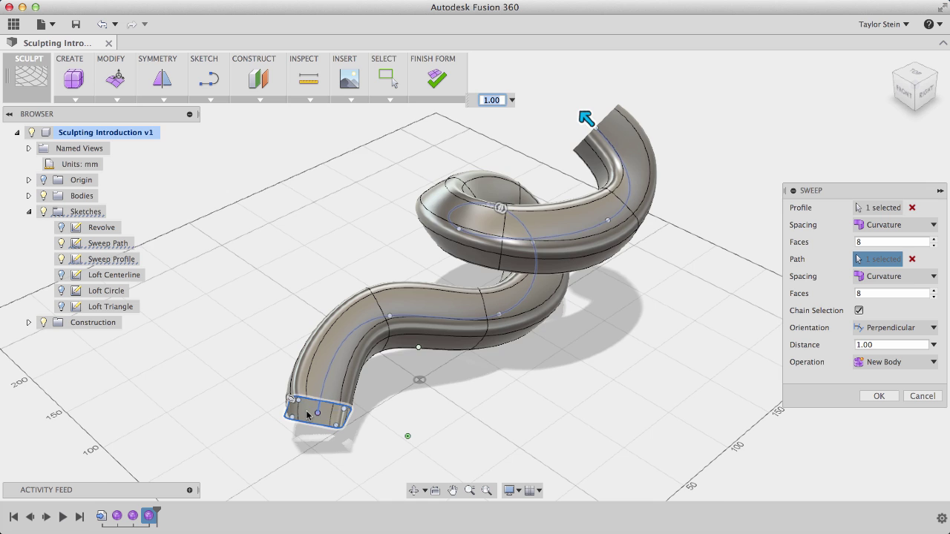
# Step: Set the sweep profile's face count to 24
pyautogui.scroll(5, 308, 414)
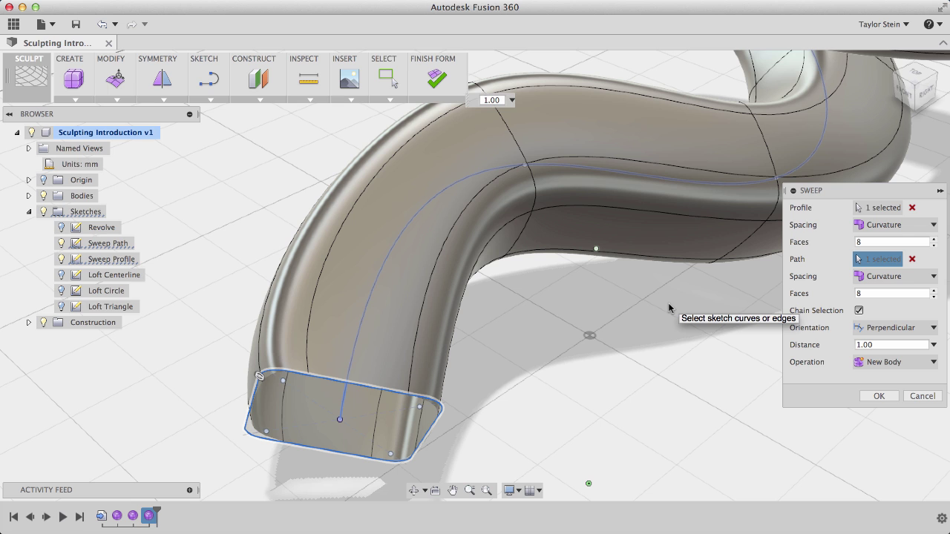
pyautogui.click(885, 243)
pyautogui.click(884, 242)
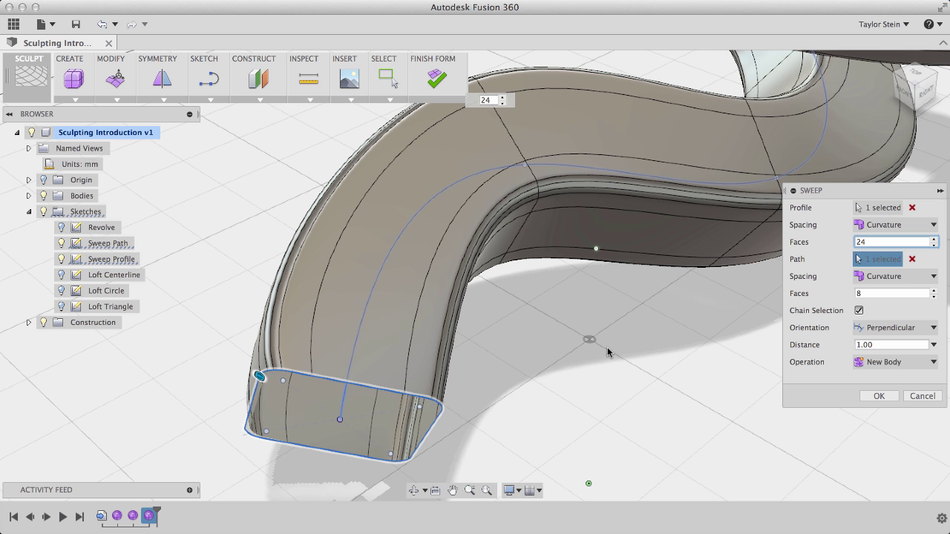
# Step: Try Parallel orientation on the whole tube, then set the sweep back to Perpendicular
pyautogui.scroll(-5, 489, 392)
pyautogui.moveTo(642, 282); pyautogui.dragTo(561, 359, button='middle')
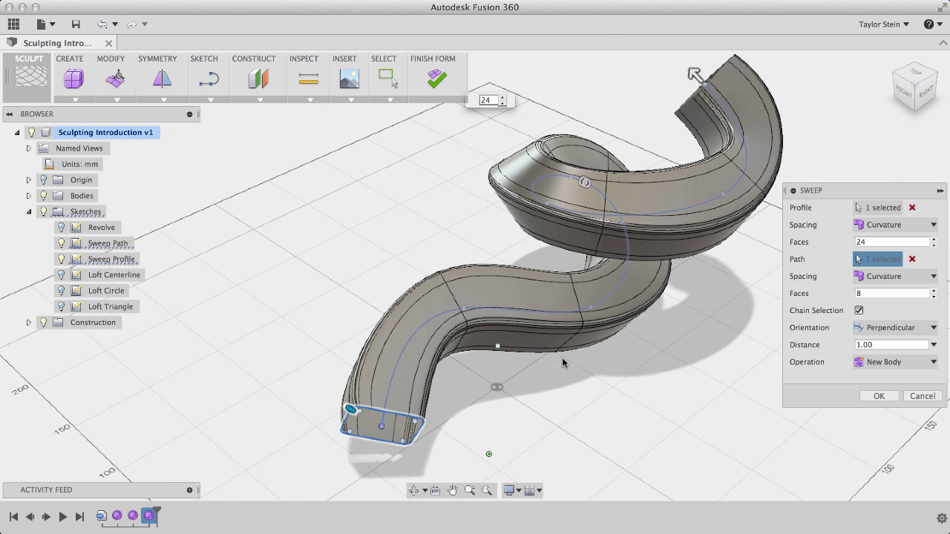
pyautogui.click(902, 327)
pyautogui.click(882, 358)
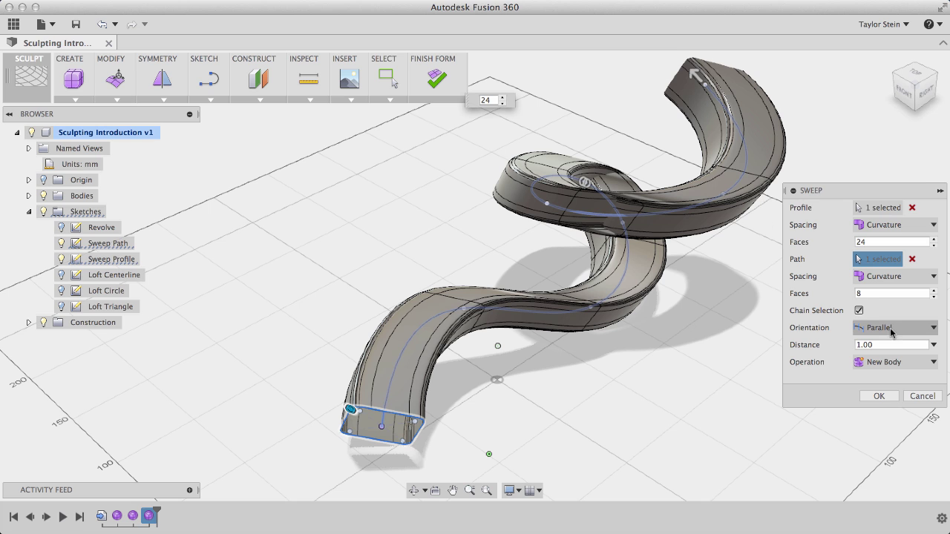
pyautogui.click(899, 332)
pyautogui.click(897, 345)
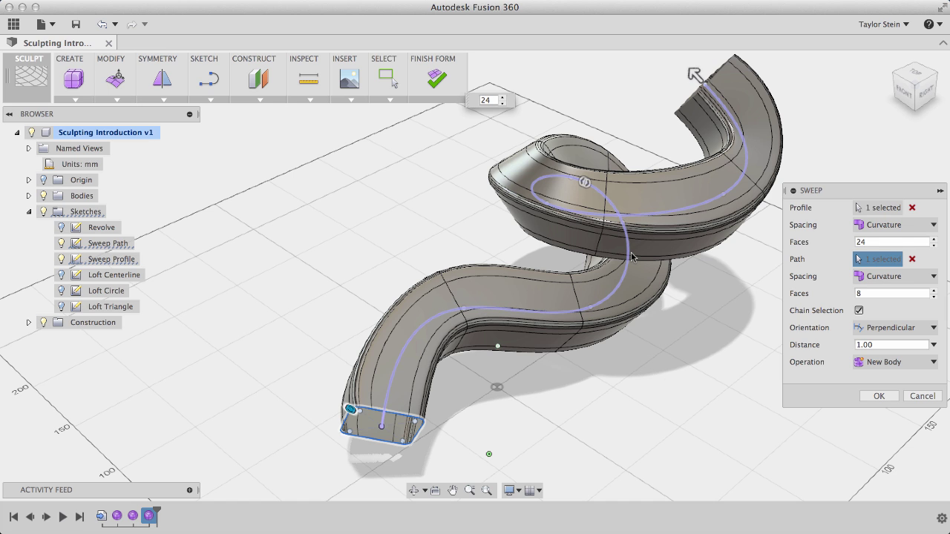
# Step: Shorten the sweep distance to 0.5 and confirm the sweep to create the tube
pyautogui.moveTo(693, 74); pyautogui.dragTo(730, 184)
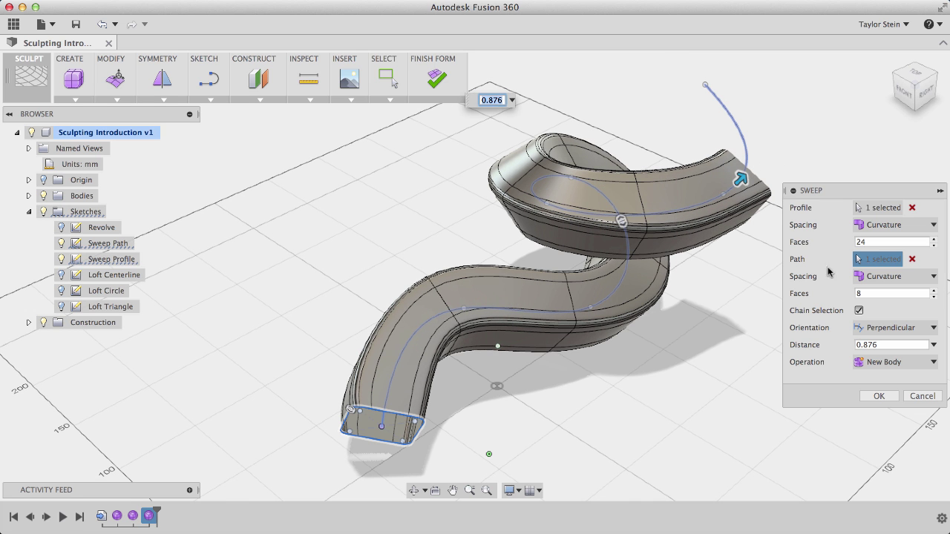
pyautogui.click(881, 343)
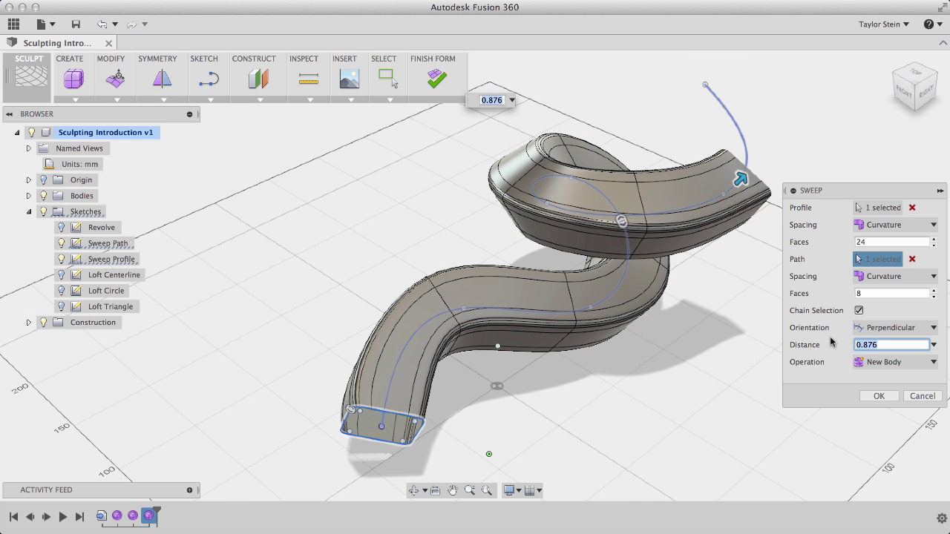
pyautogui.write('0.5')
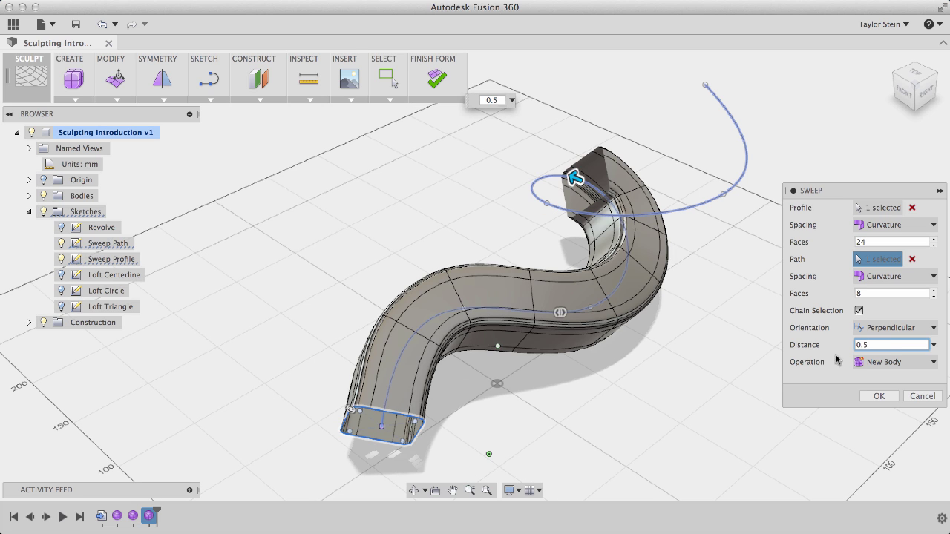
pyautogui.click(878, 395)
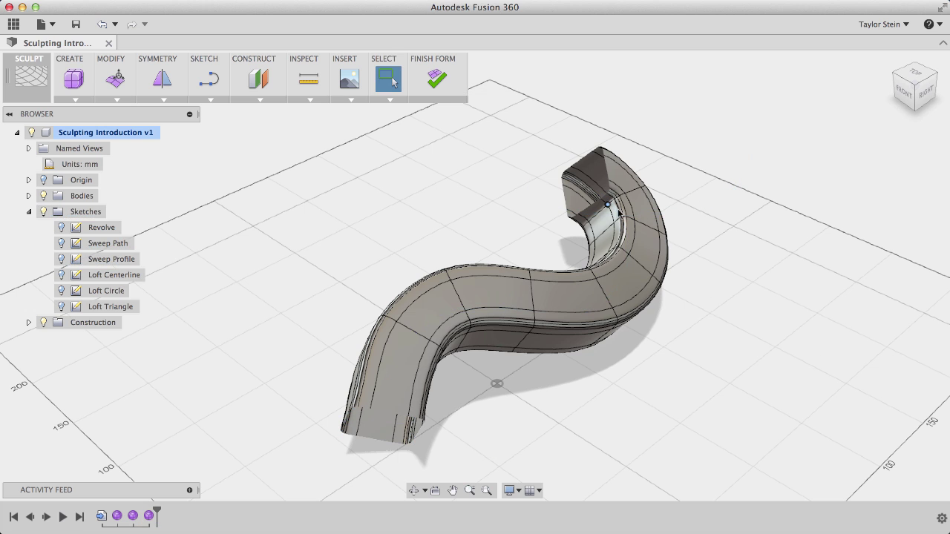
# Step: Finish the form and hide the S-shaped Body3 (1)
pyautogui.click(437, 82)
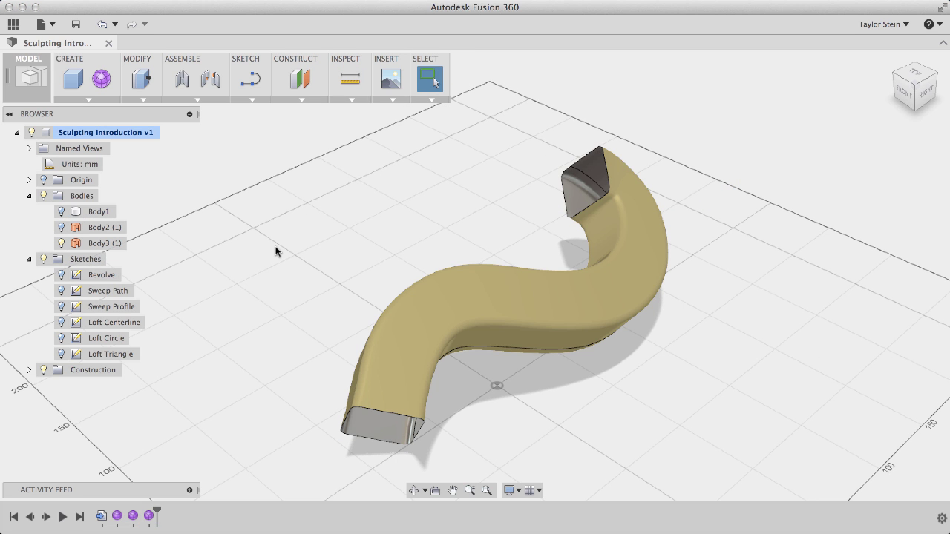
pyautogui.click(66, 242)
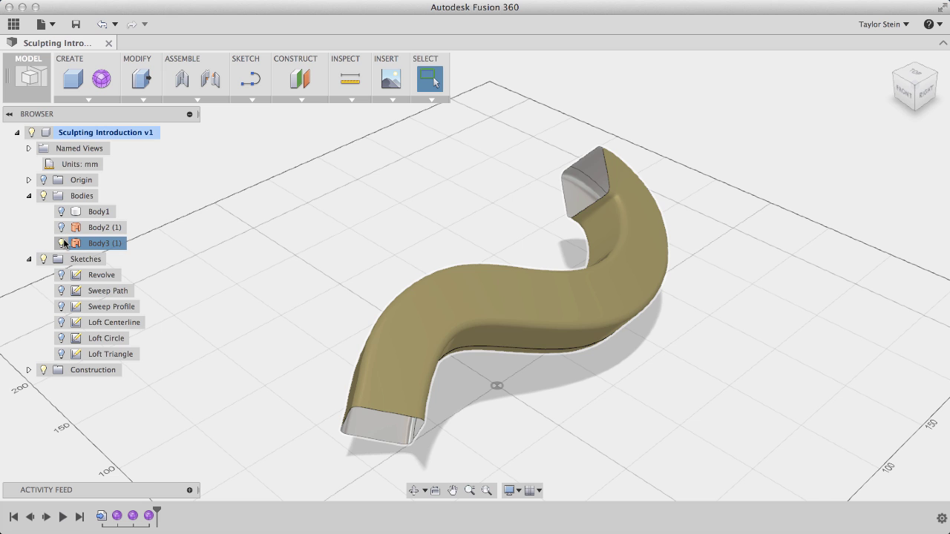
pyautogui.click(63, 243)
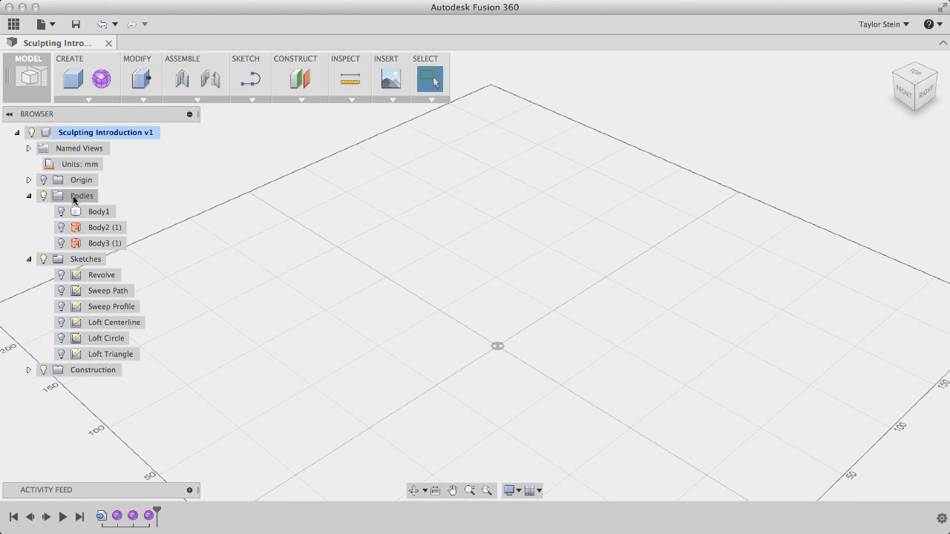
# Step: Start a new sculpt form, dismissing the Sculpt Environment notice
pyautogui.click(102, 79)
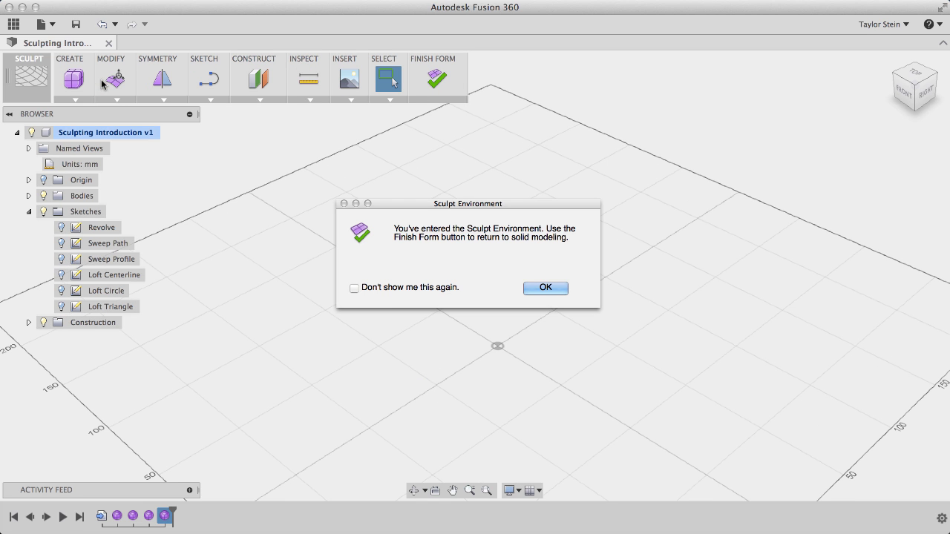
pyautogui.click(528, 293)
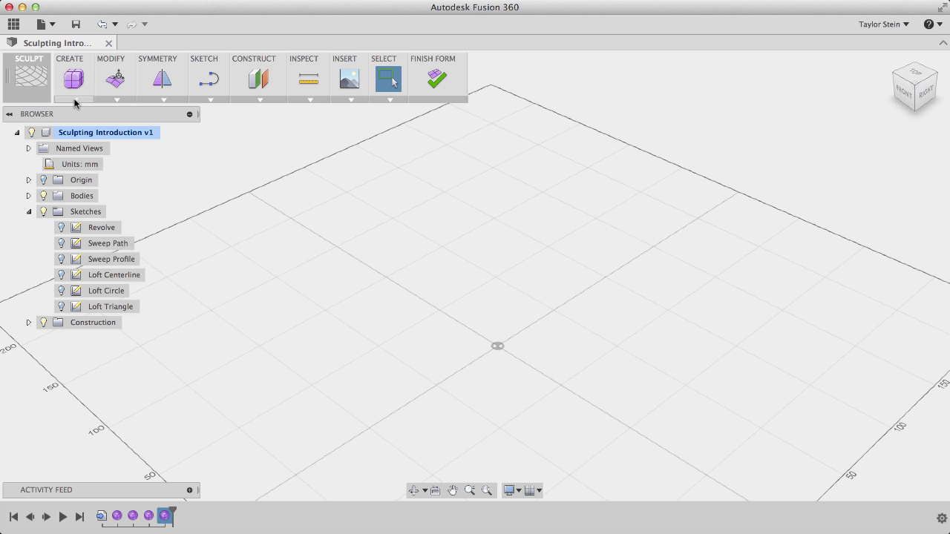
pyautogui.click(75, 99)
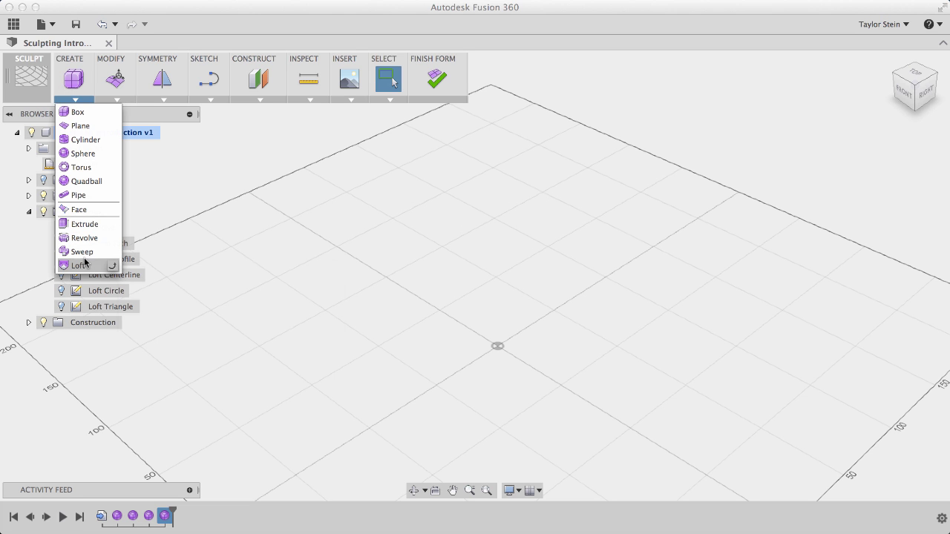
# Step: Show the Loft Centerline, Loft Circle and Loft Triangle sketches
pyautogui.click(75, 100)
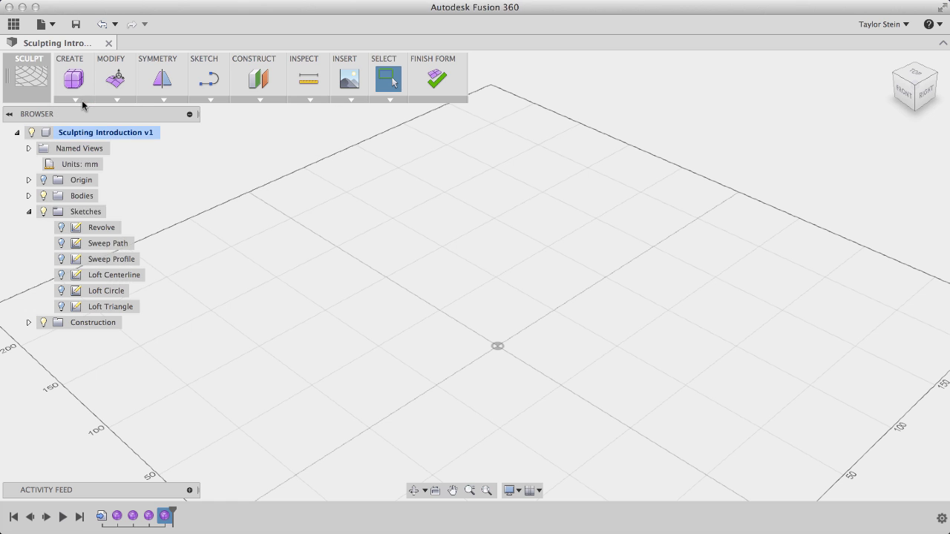
pyautogui.click(61, 275)
pyautogui.click(62, 291)
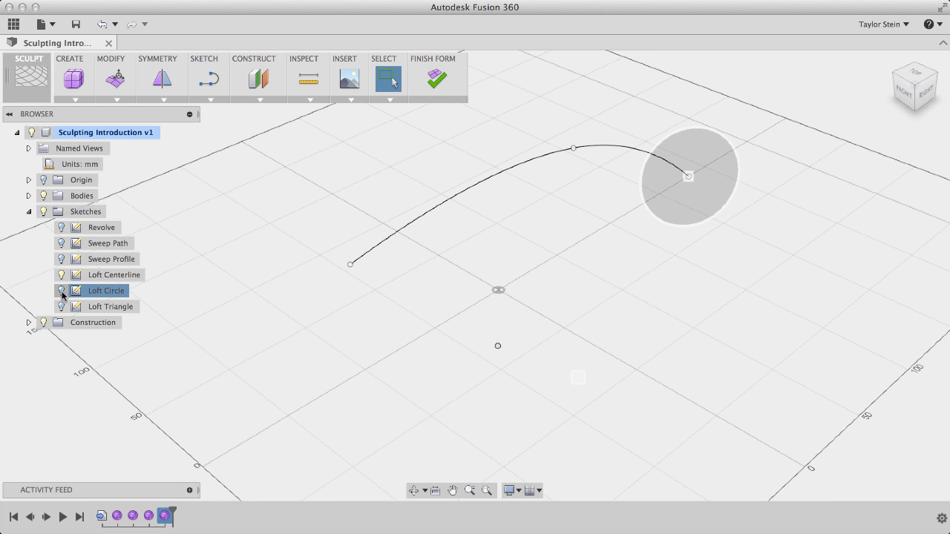
pyautogui.click(62, 307)
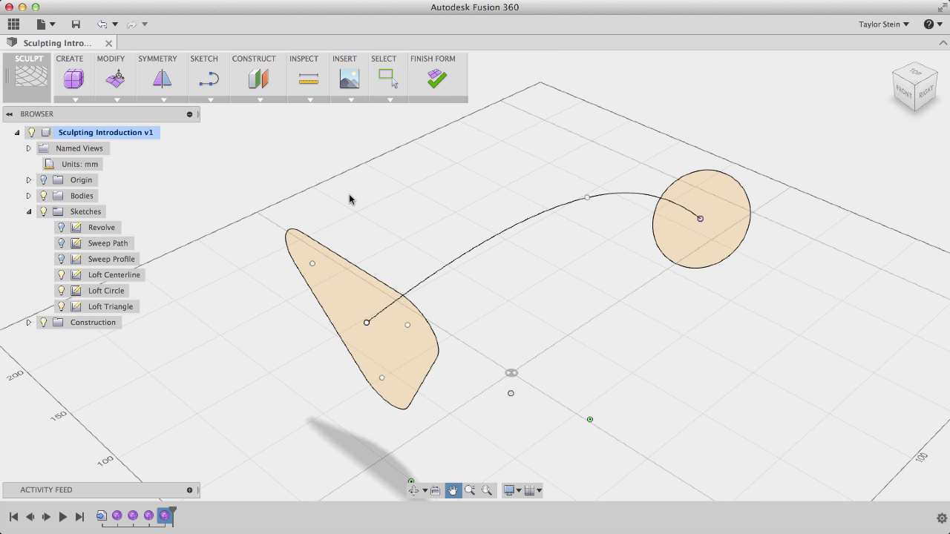
pyautogui.click(67, 99)
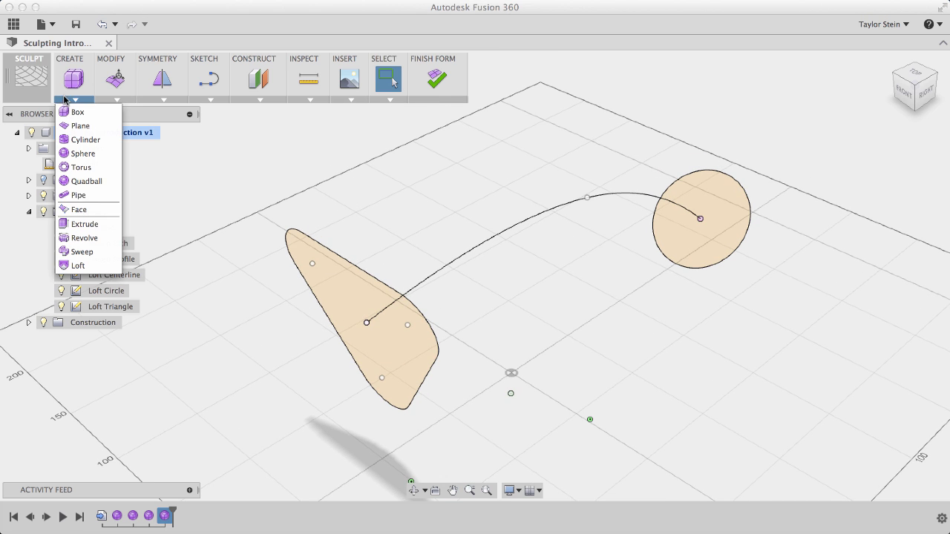
# Step: Loft from the rounded triangle to the circle, adding the centreline curve as a third input
pyautogui.click(81, 261)
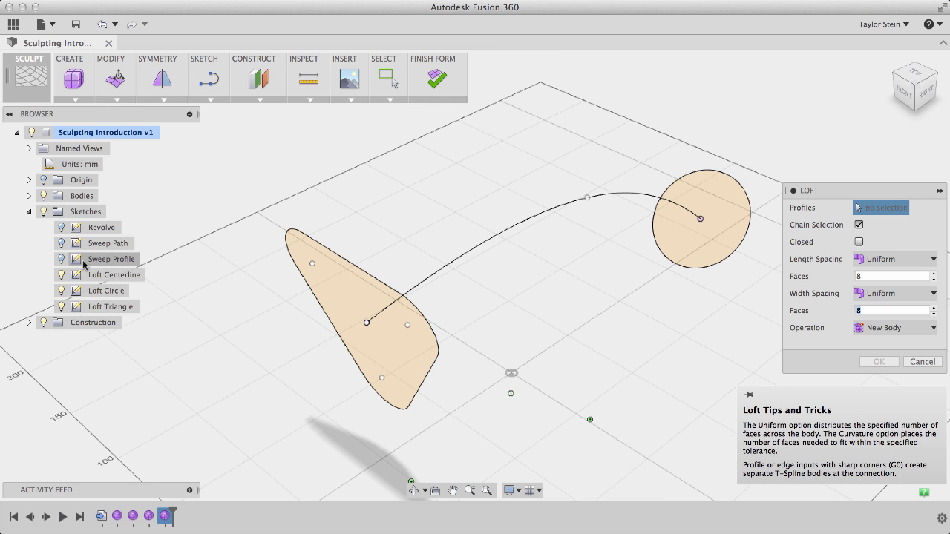
pyautogui.click(339, 296)
pyautogui.click(702, 243)
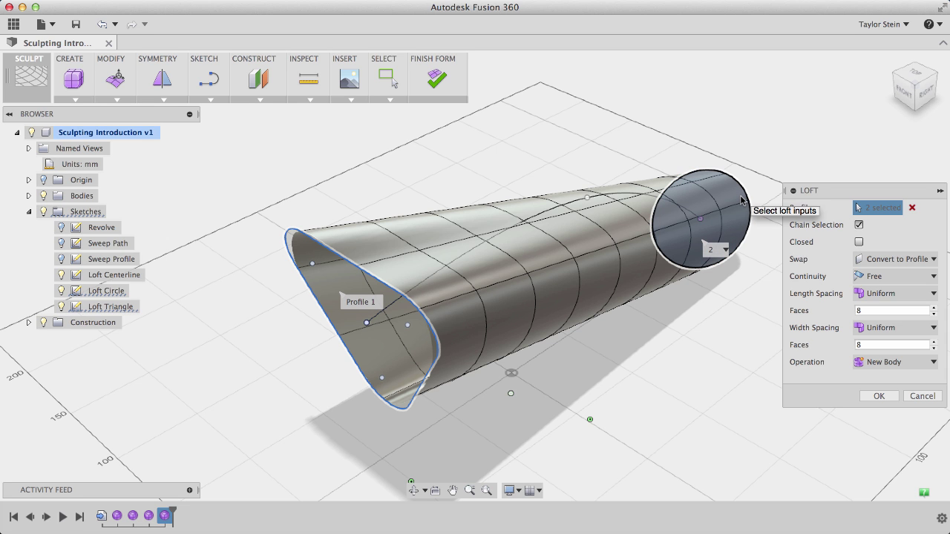
pyautogui.click(605, 196)
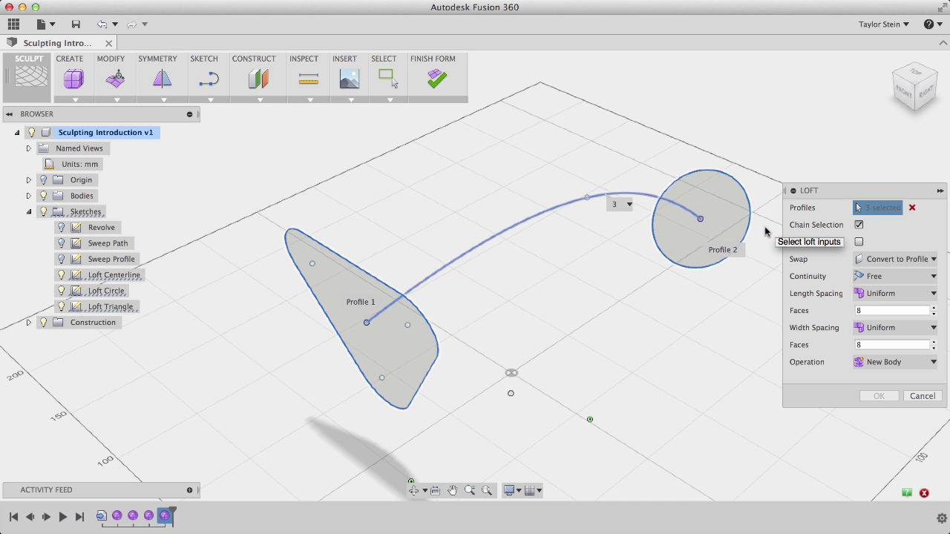
# Step: Convert the curve to the loft centerline and raise the width faces from 8 to 16
pyautogui.click(933, 259)
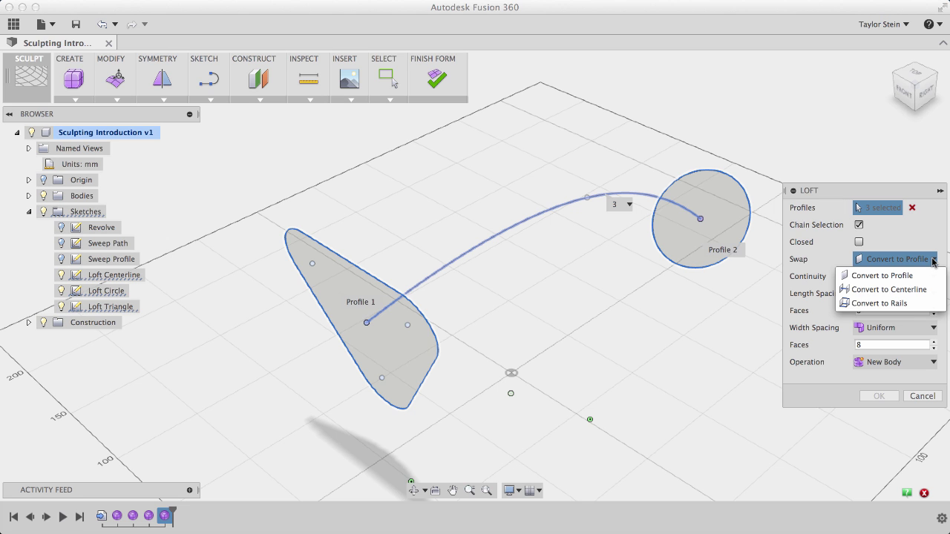
pyautogui.click(924, 290)
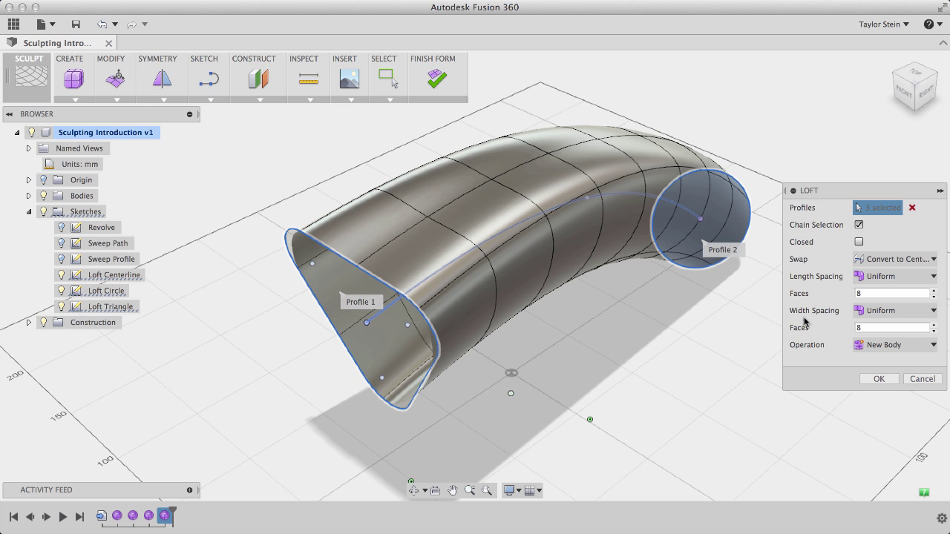
pyautogui.click(881, 331)
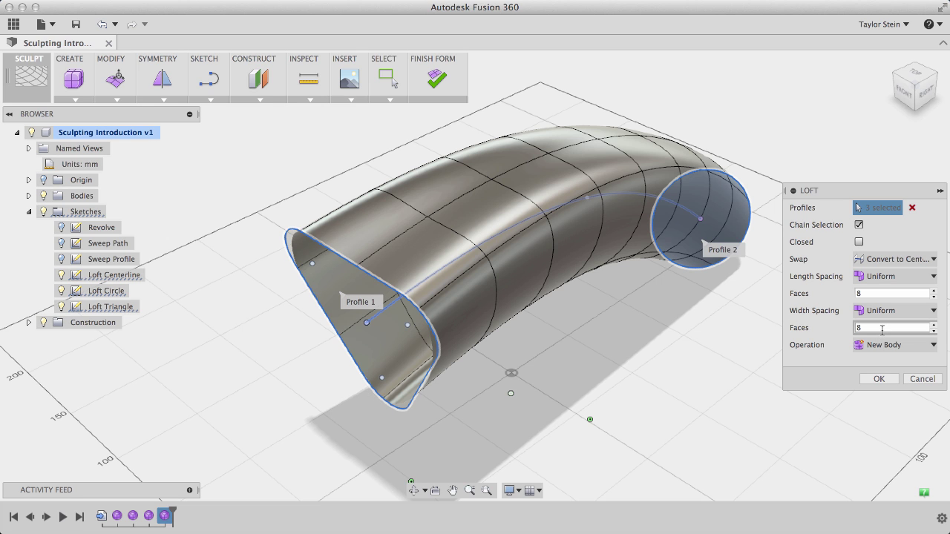
pyautogui.doubleClick(881, 329)
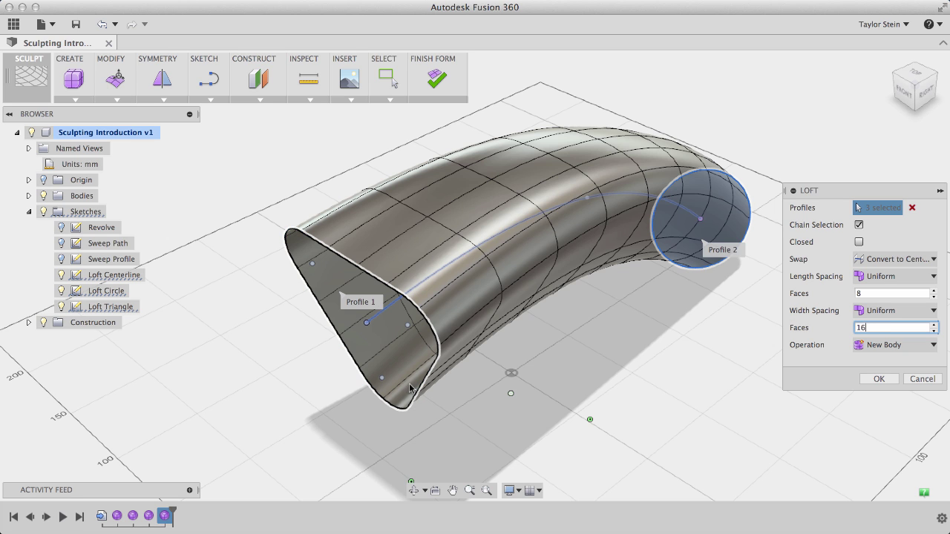
# Step: Confirm the loft as the horn body and finish the form
pyautogui.click(863, 380)
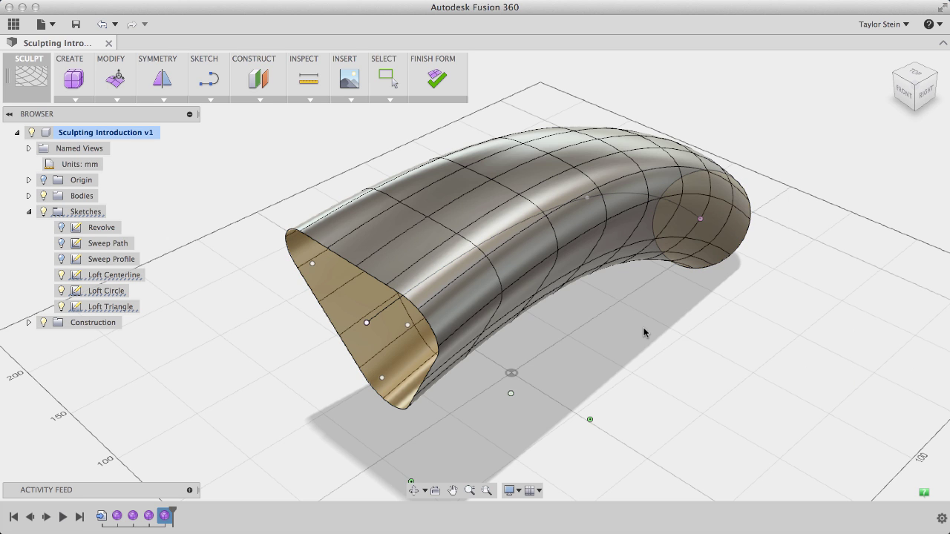
pyautogui.moveTo(645, 323); pyautogui.dragTo(640, 340, button='middle')
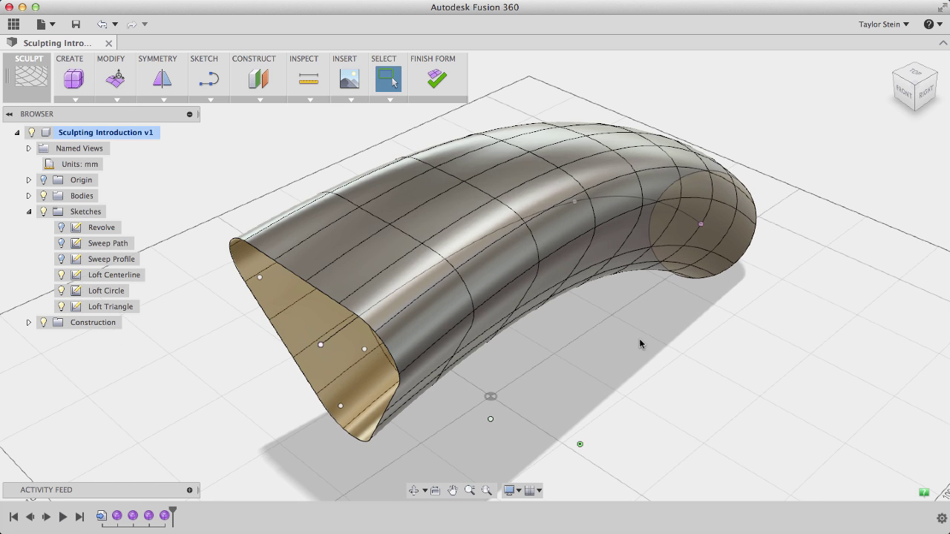
pyautogui.click(437, 78)
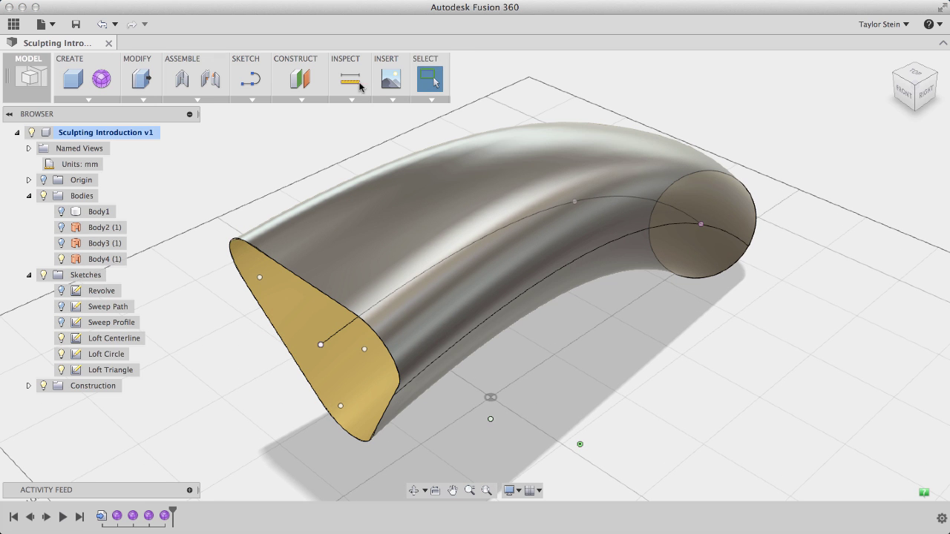
# Step: Hide the Loft Circle and Loft Triangle sketches and show Body1–Body3 again
pyautogui.click(64, 354)
pyautogui.click(62, 353)
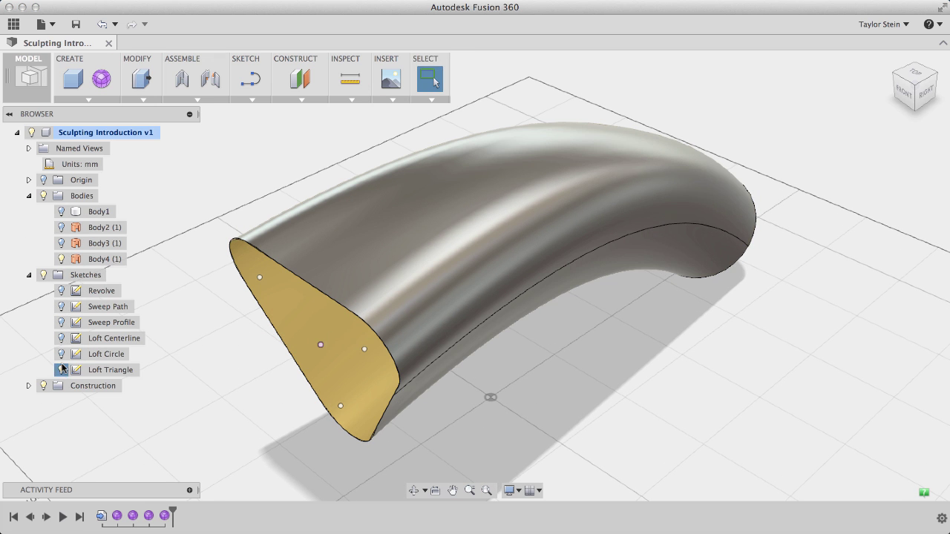
pyautogui.click(61, 243)
pyautogui.click(61, 227)
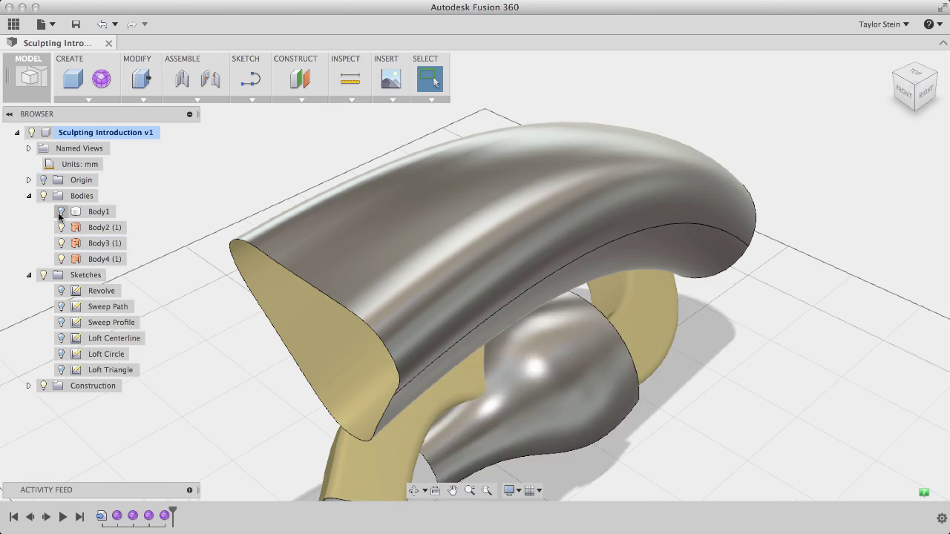